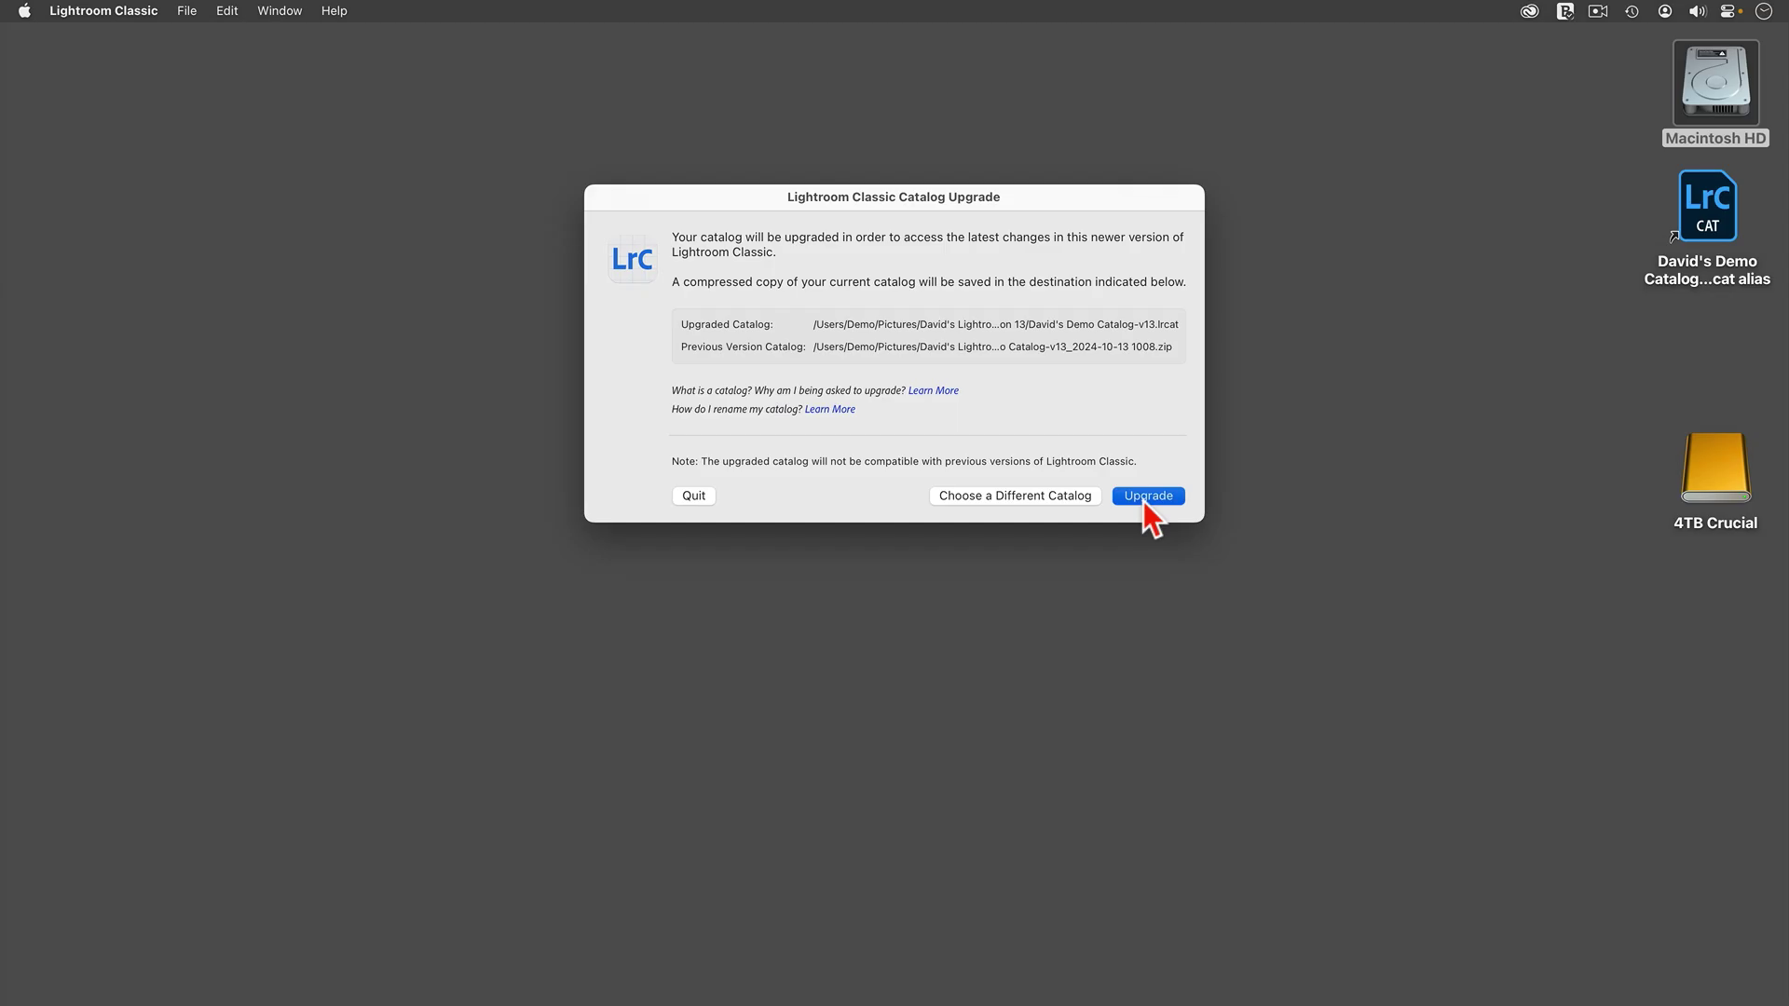
- Start upgrading the v13 catalog to the new Lightroom Classic version
click(1397, 643)
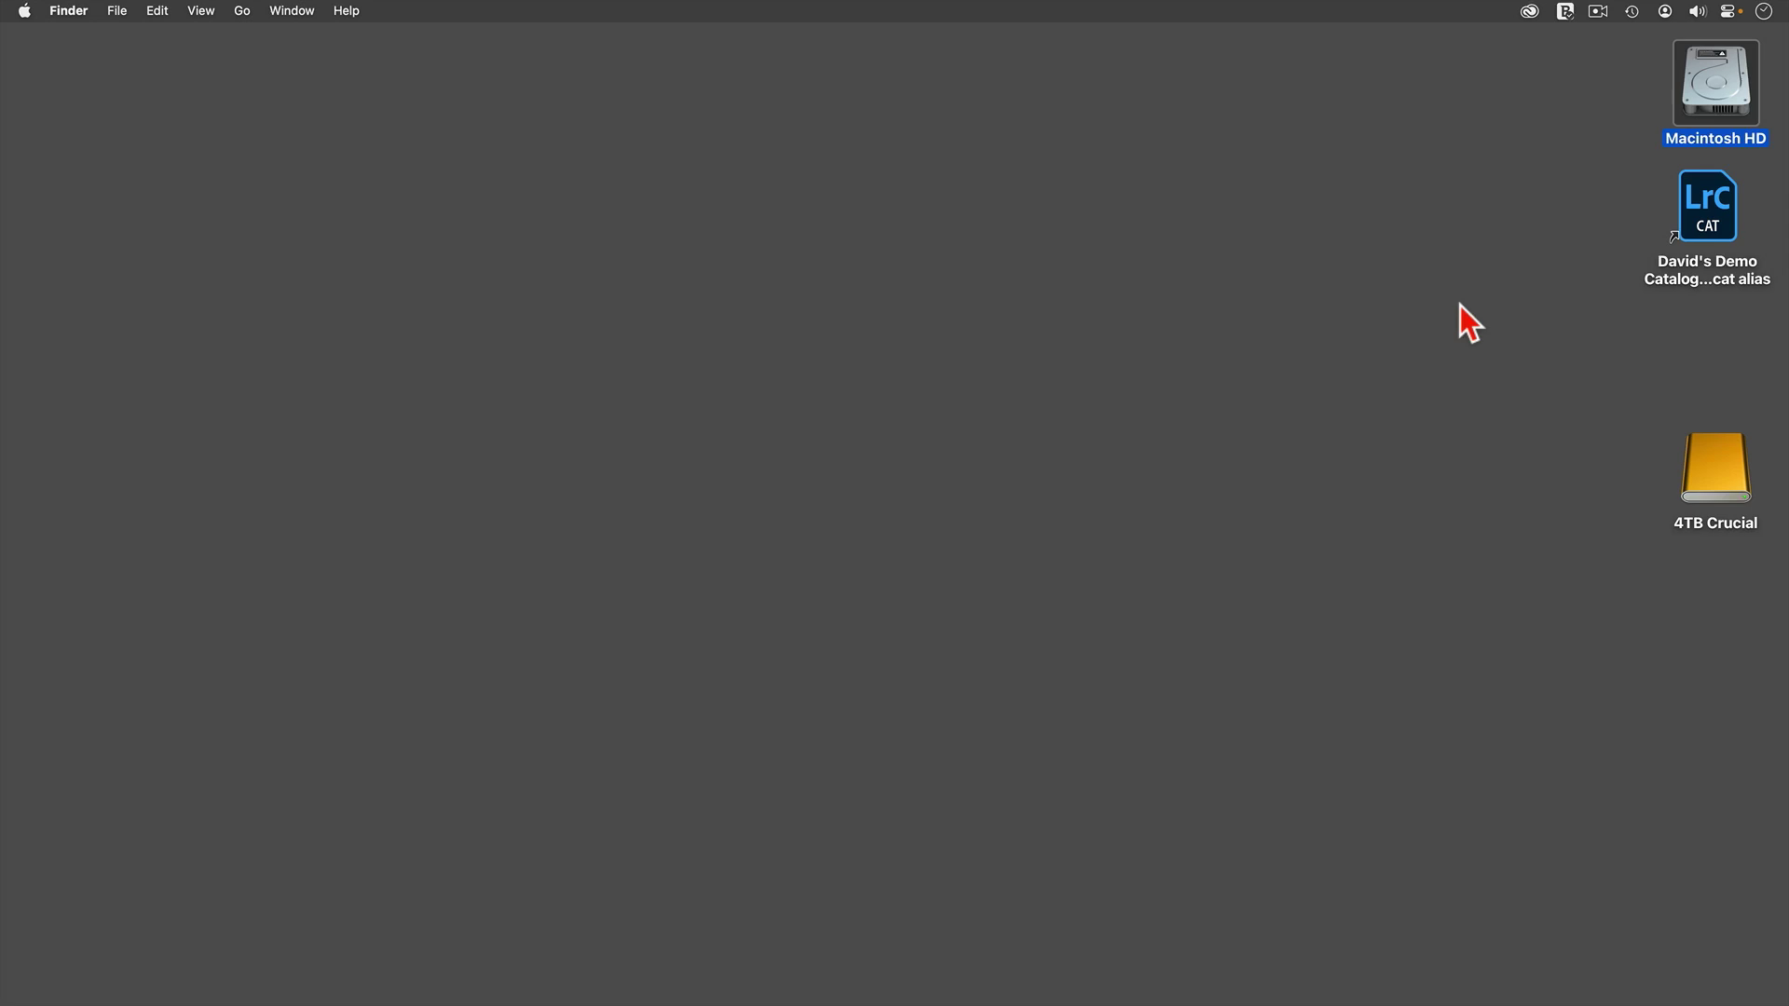
- Run Check for updates on the installed apps list in Creative Cloud
click(1528, 12)
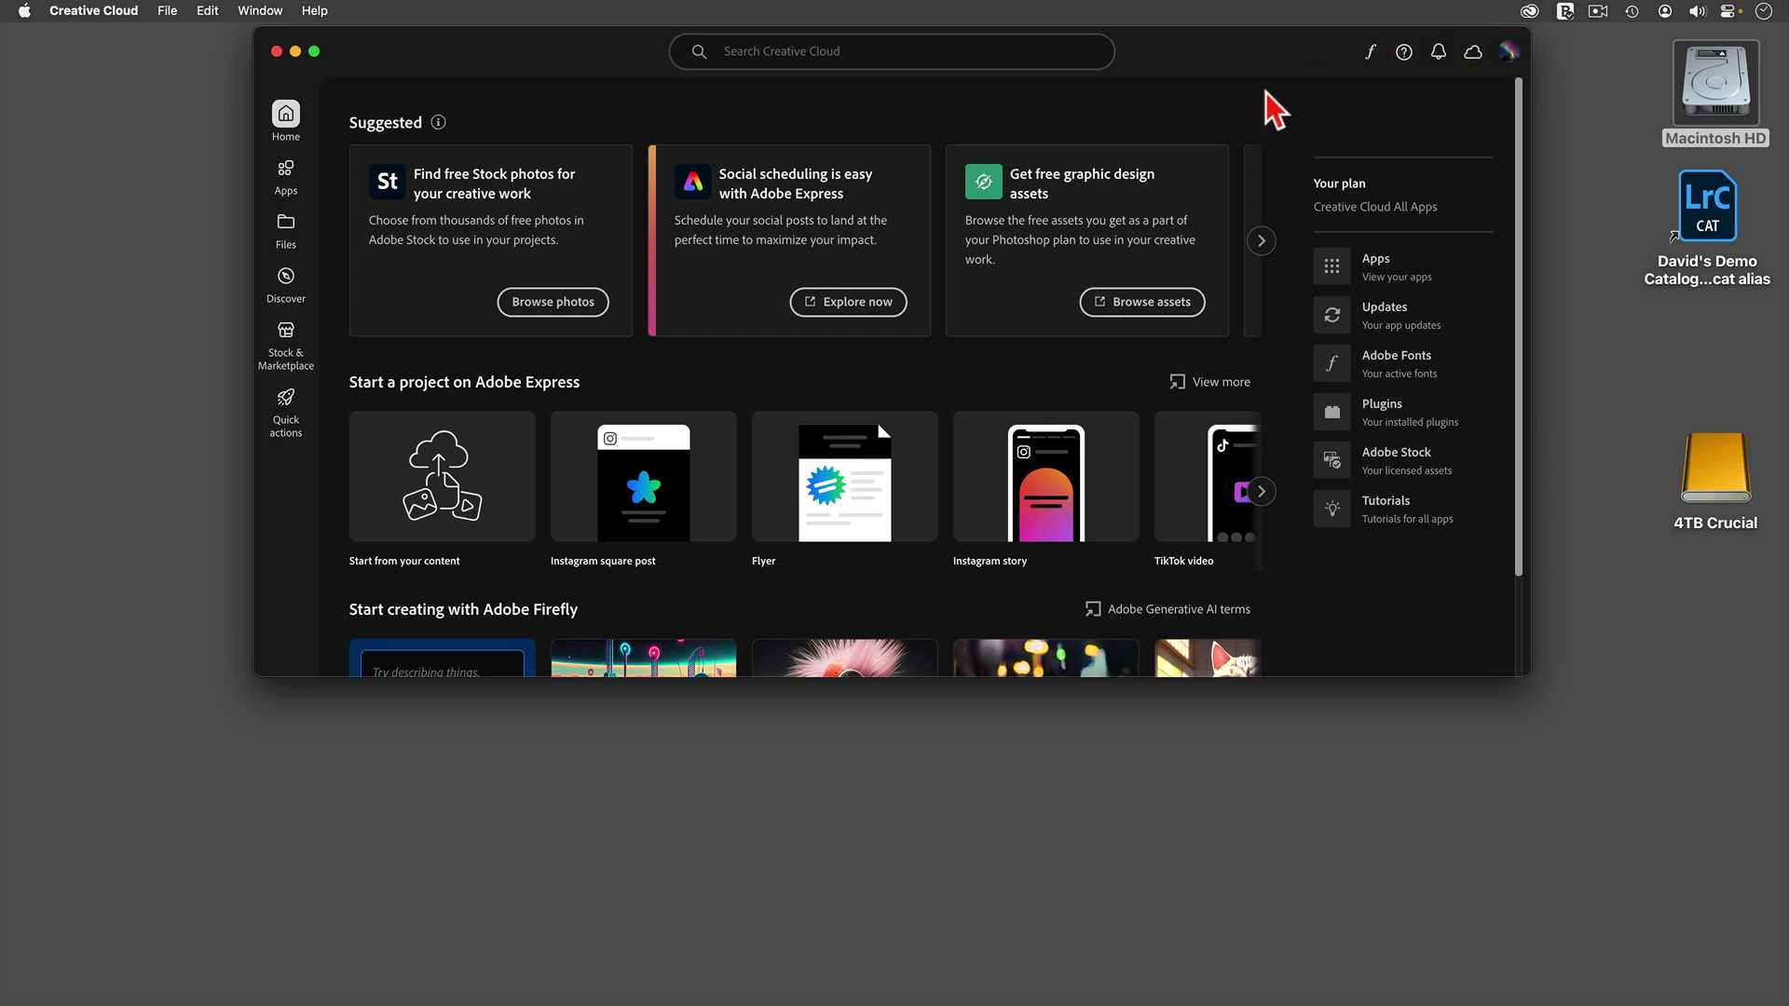
click(1333, 272)
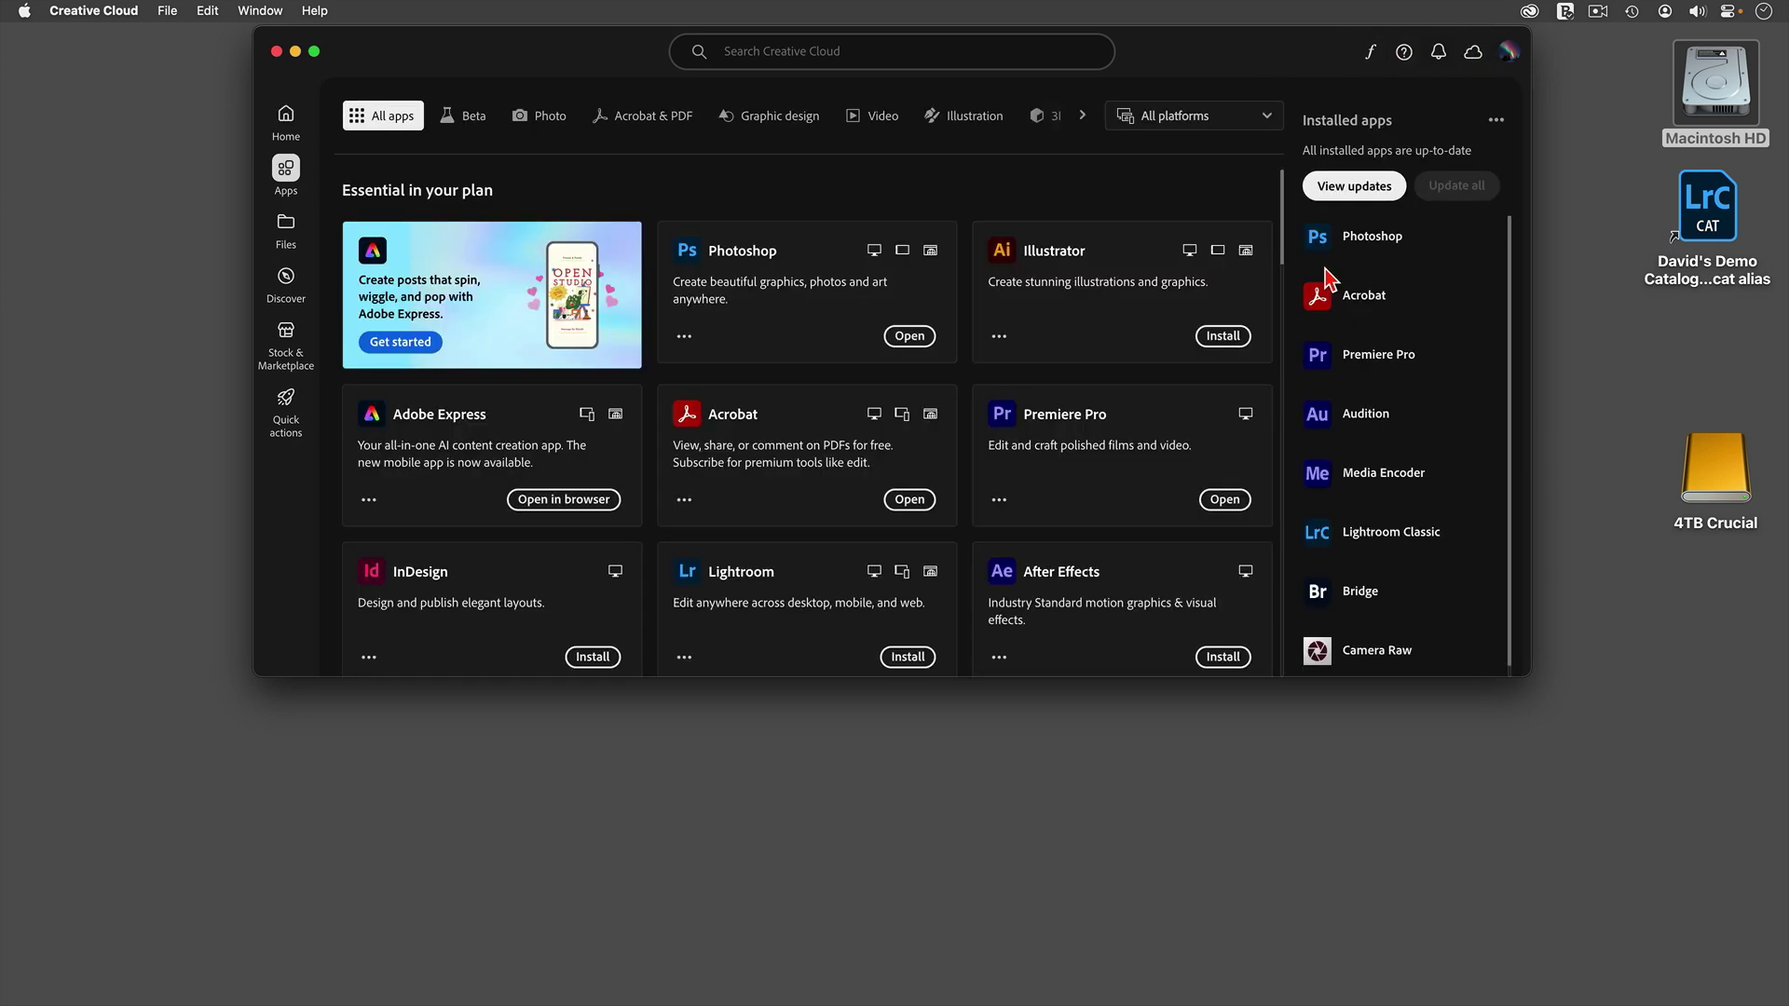
click(1497, 121)
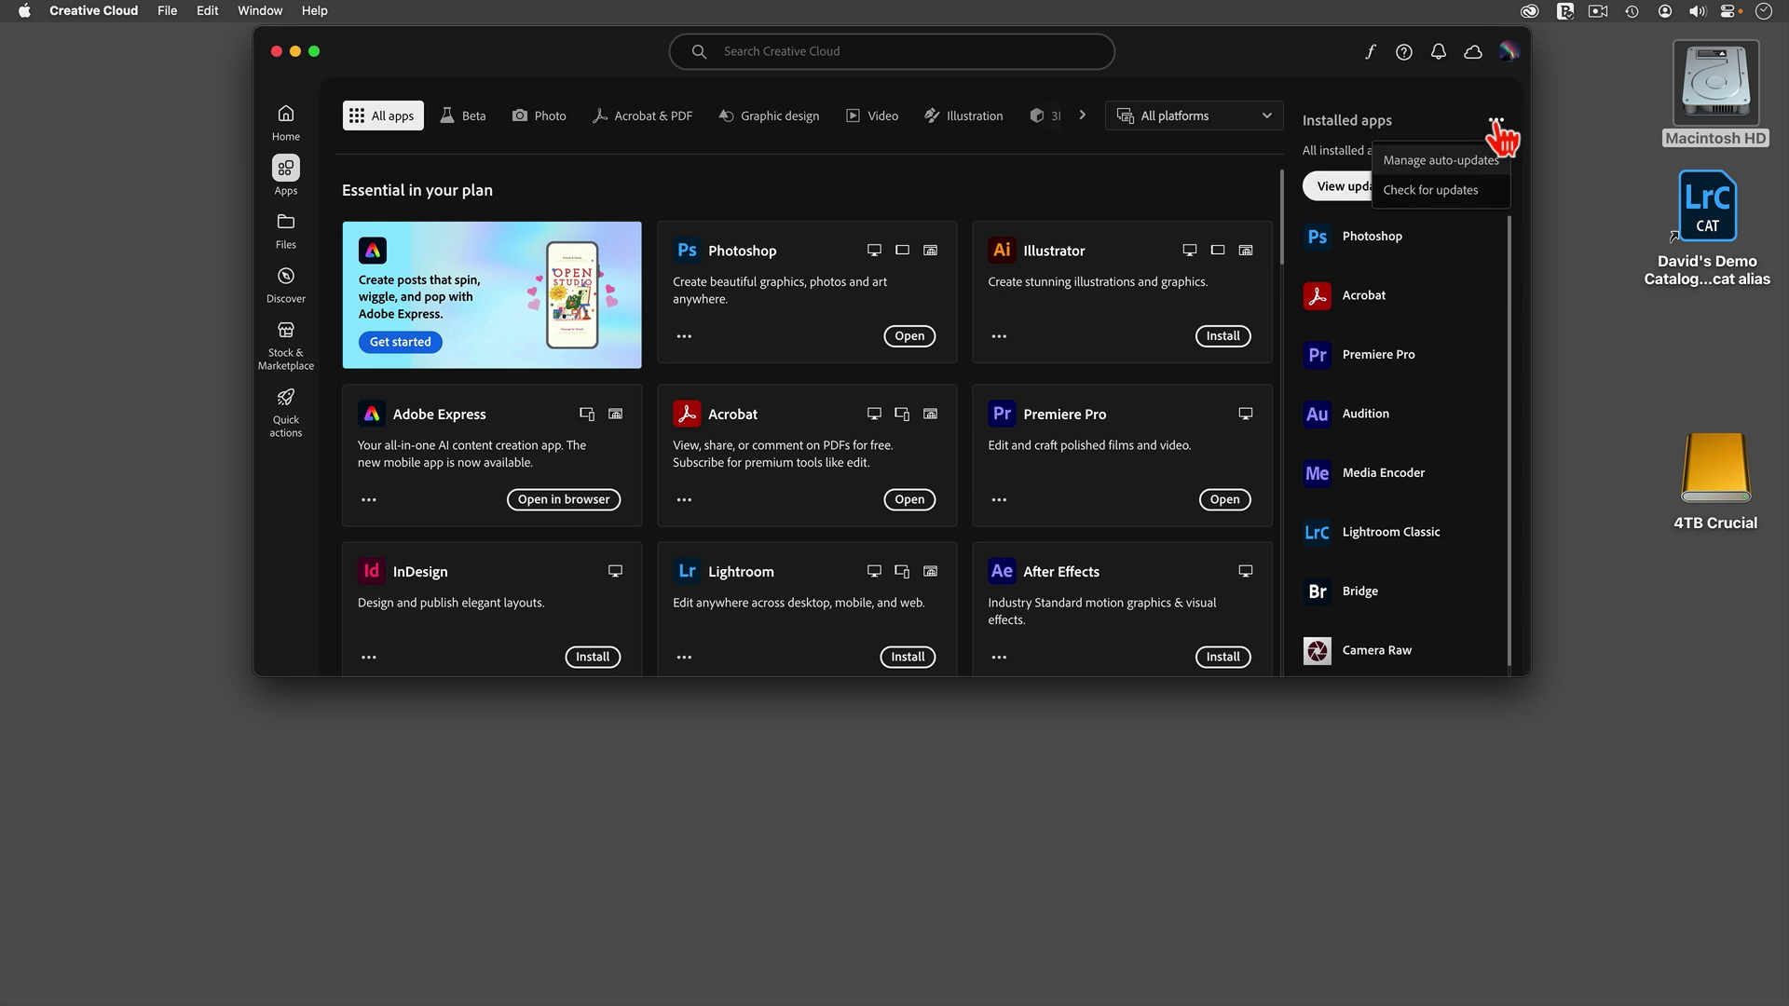
click(1453, 193)
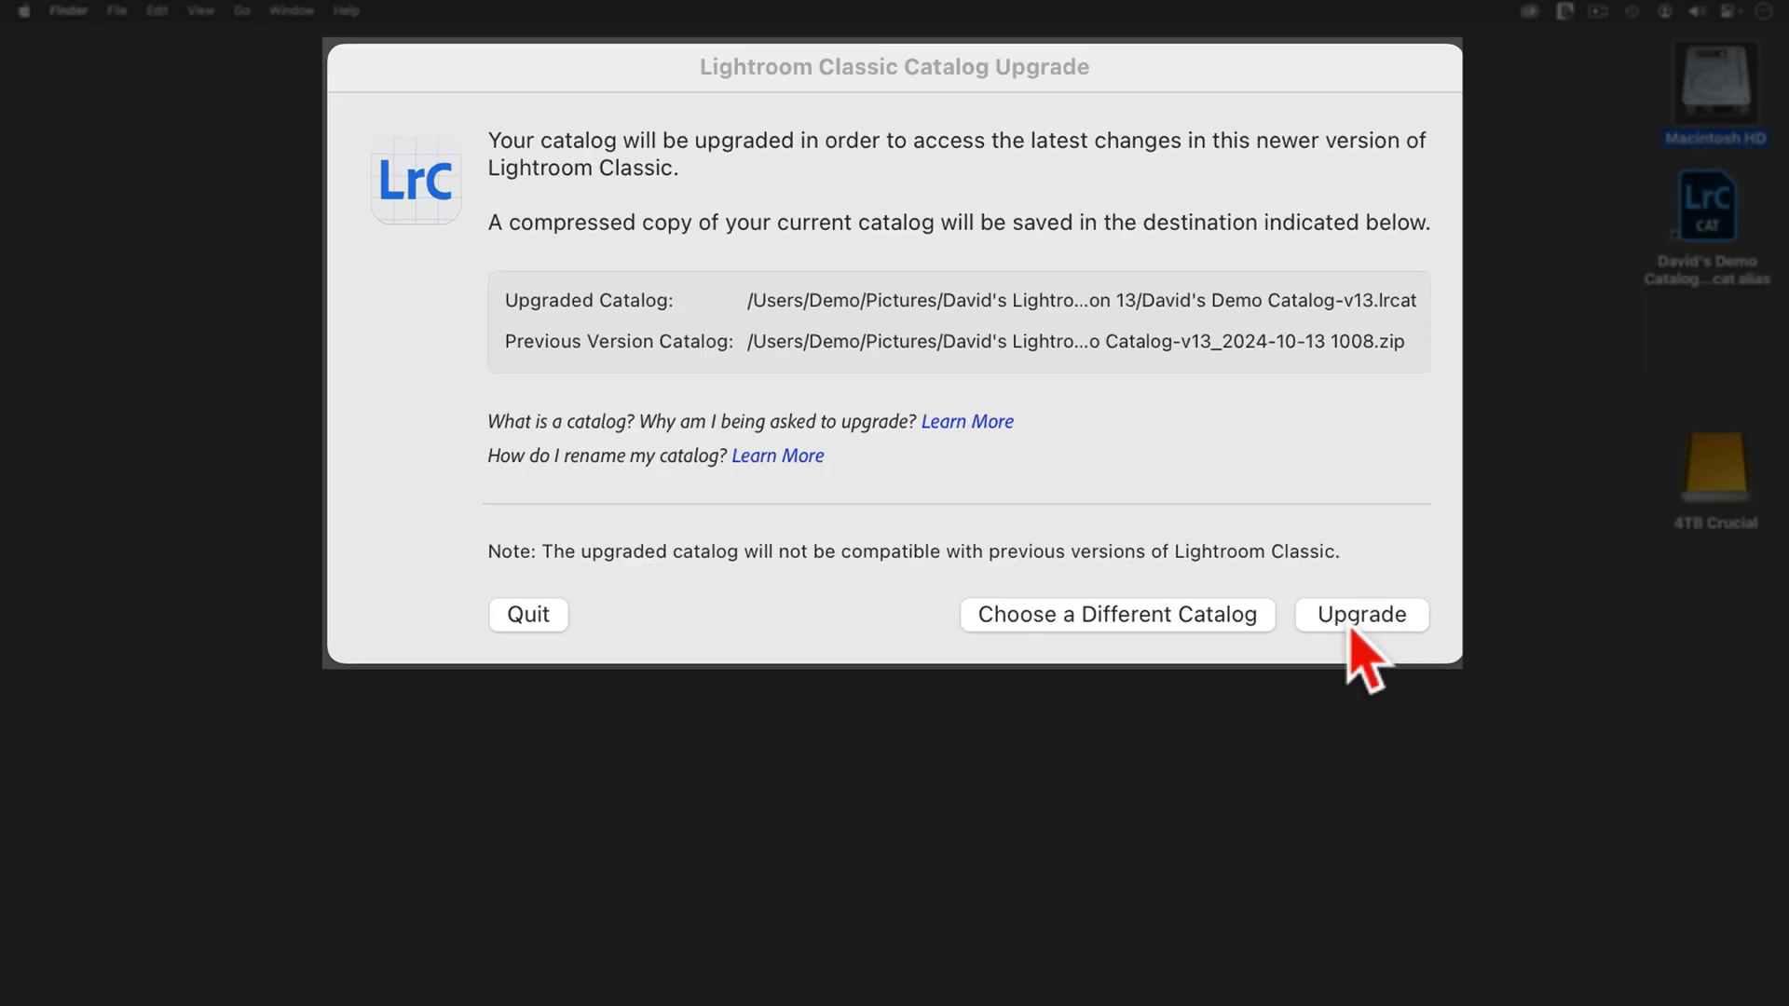
- Upgrade the v13 catalog to version 14.0 and open its Catalog Settings
click(1404, 638)
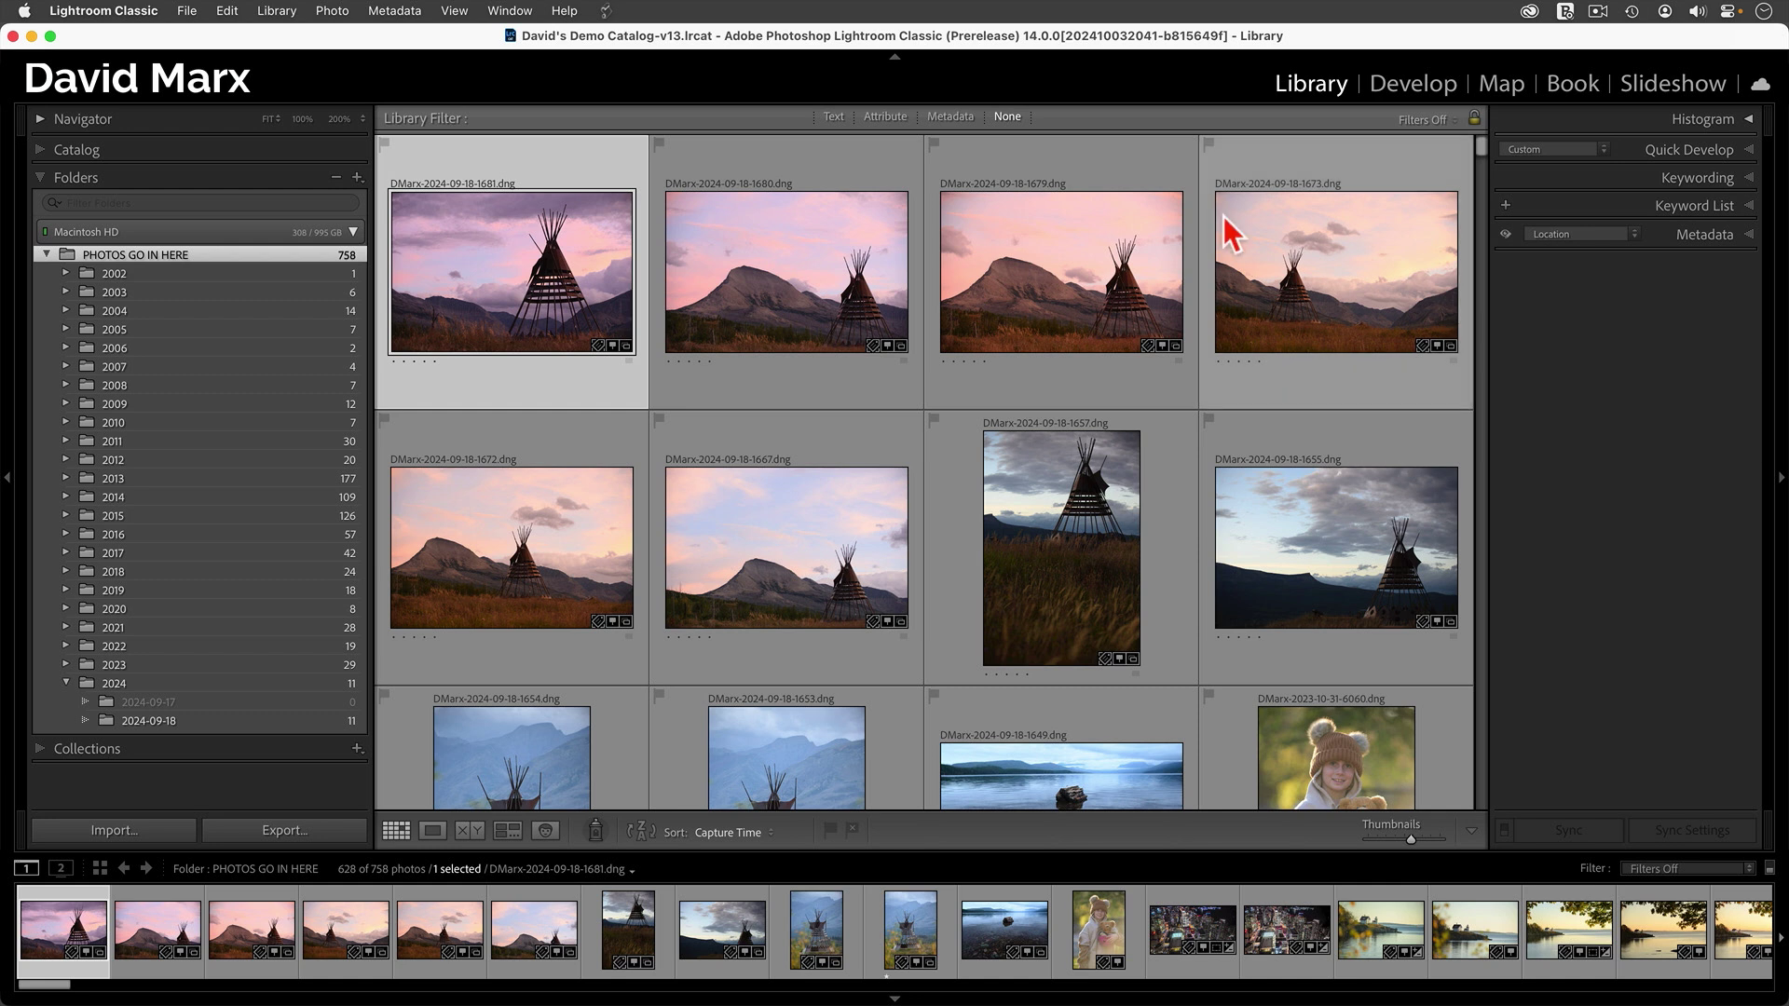
click(102, 10)
click(104, 90)
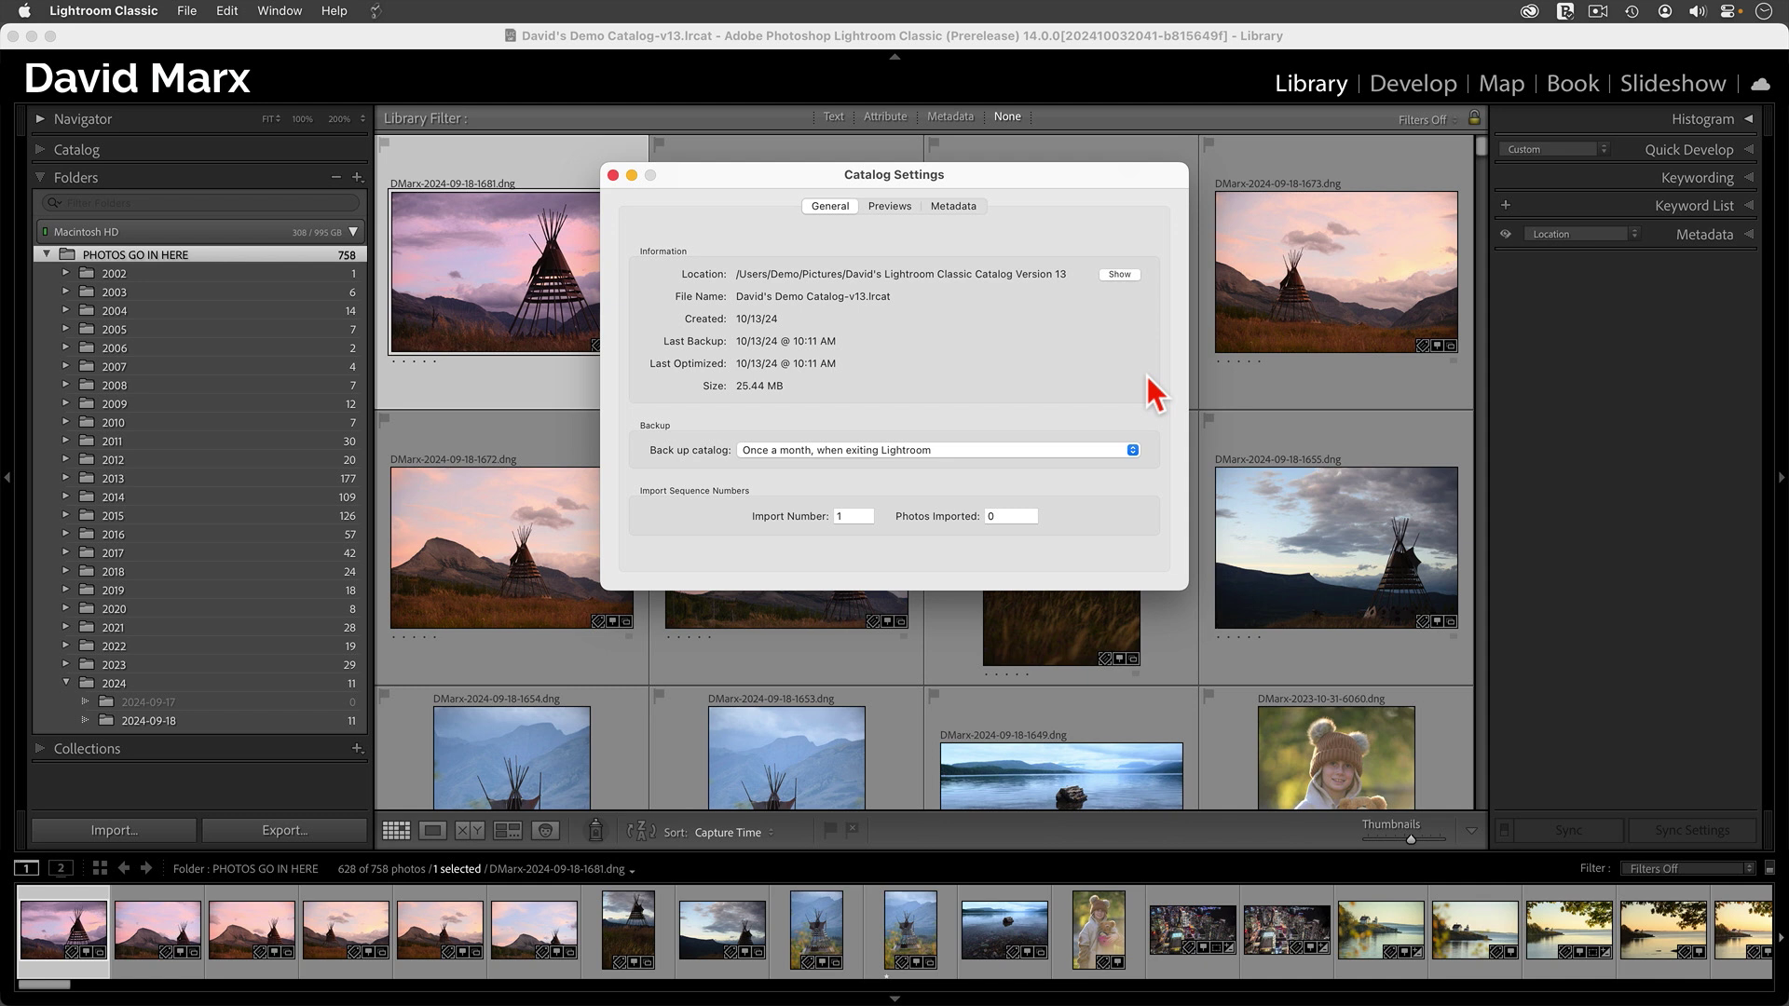
- Rename the catalog without its '-v13' suffix, with Rename parent folder enabled
click(612, 174)
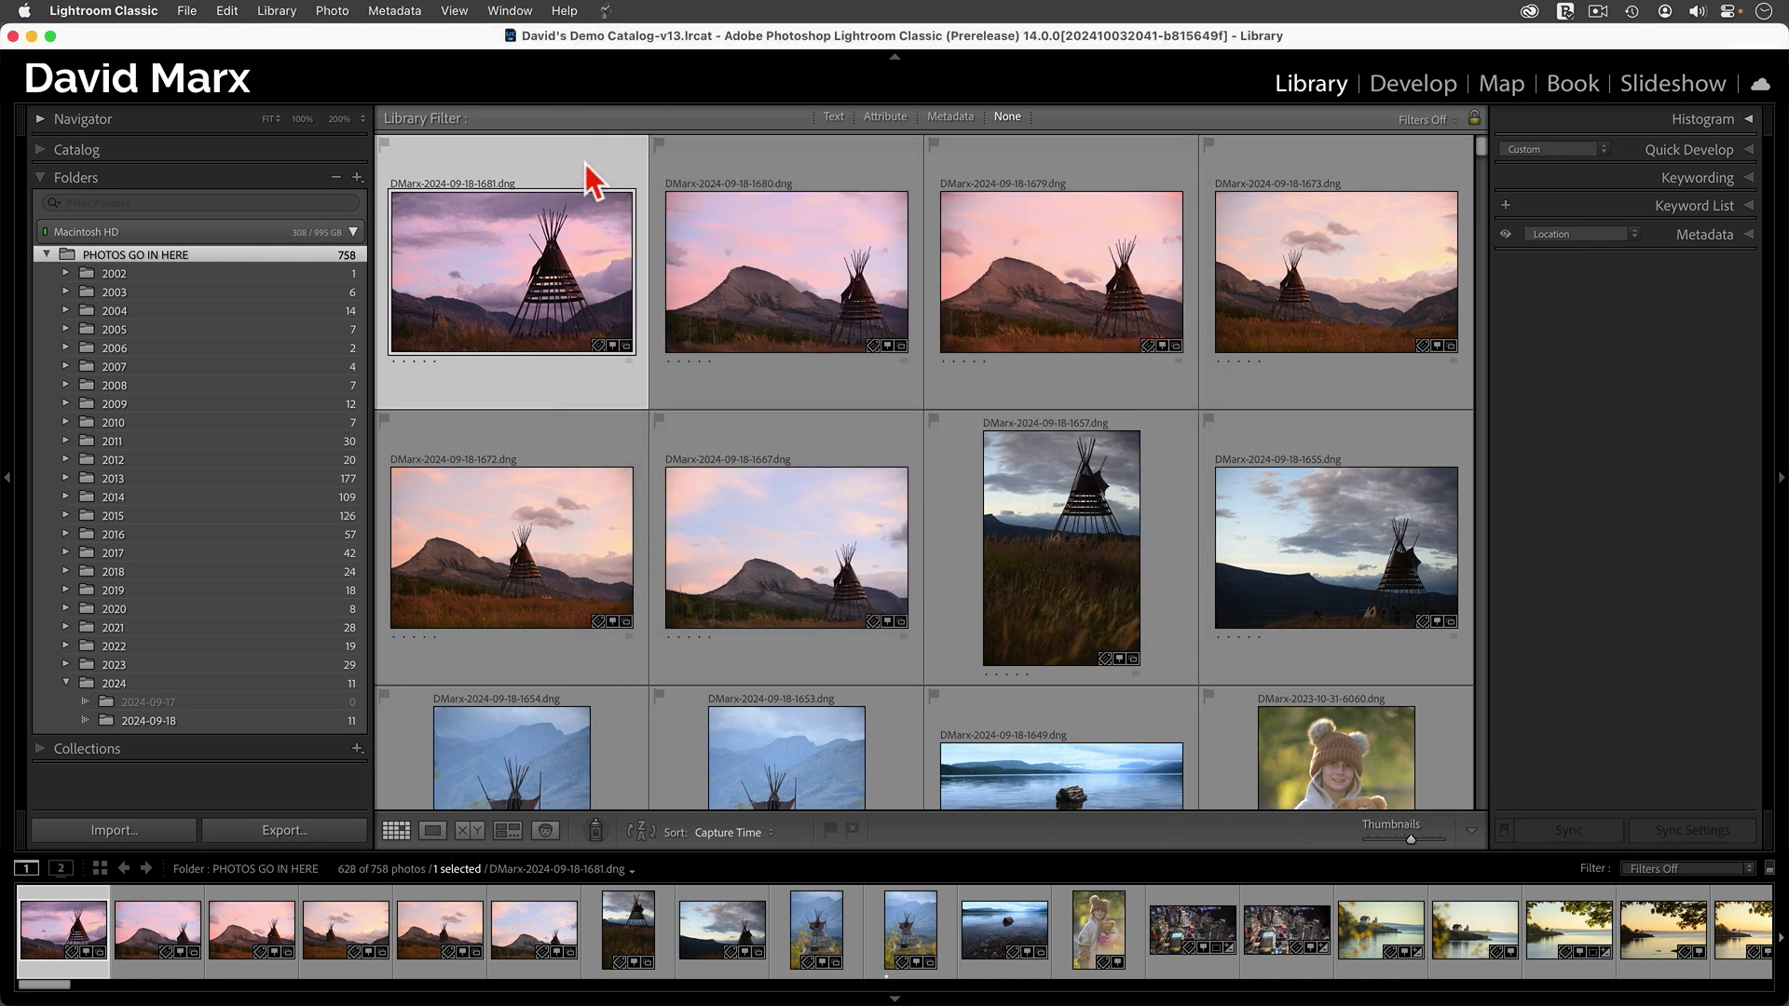
click(186, 12)
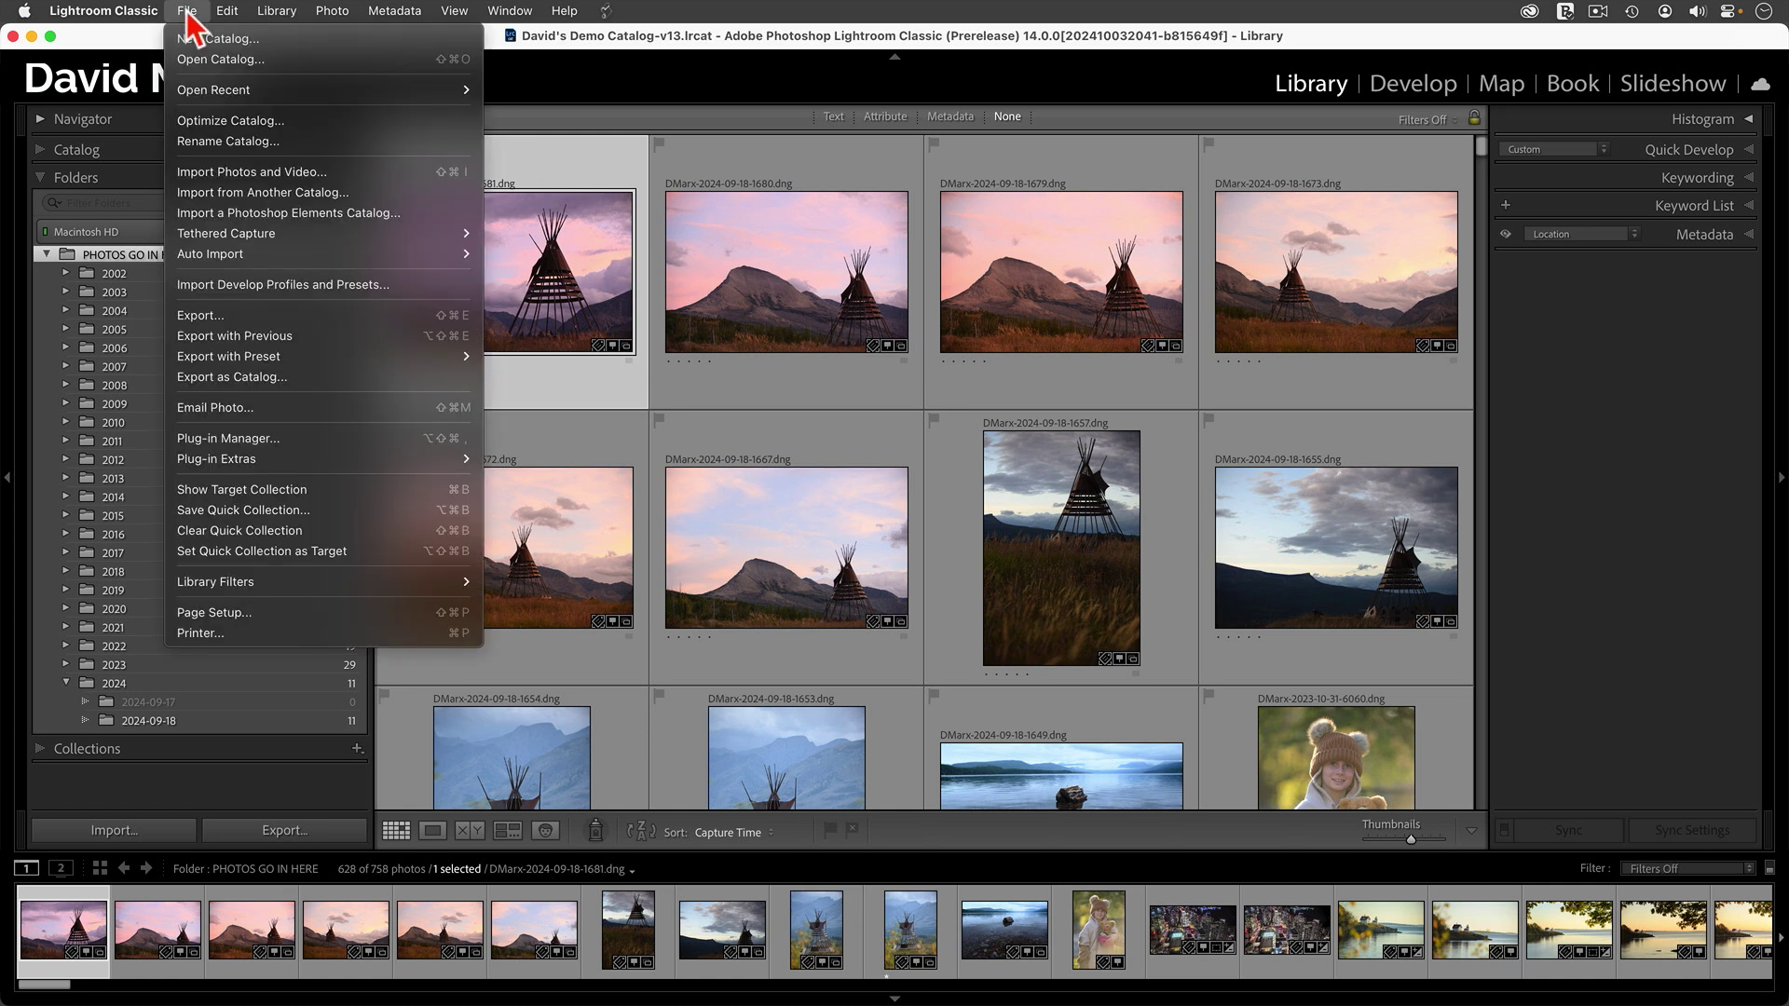
click(261, 140)
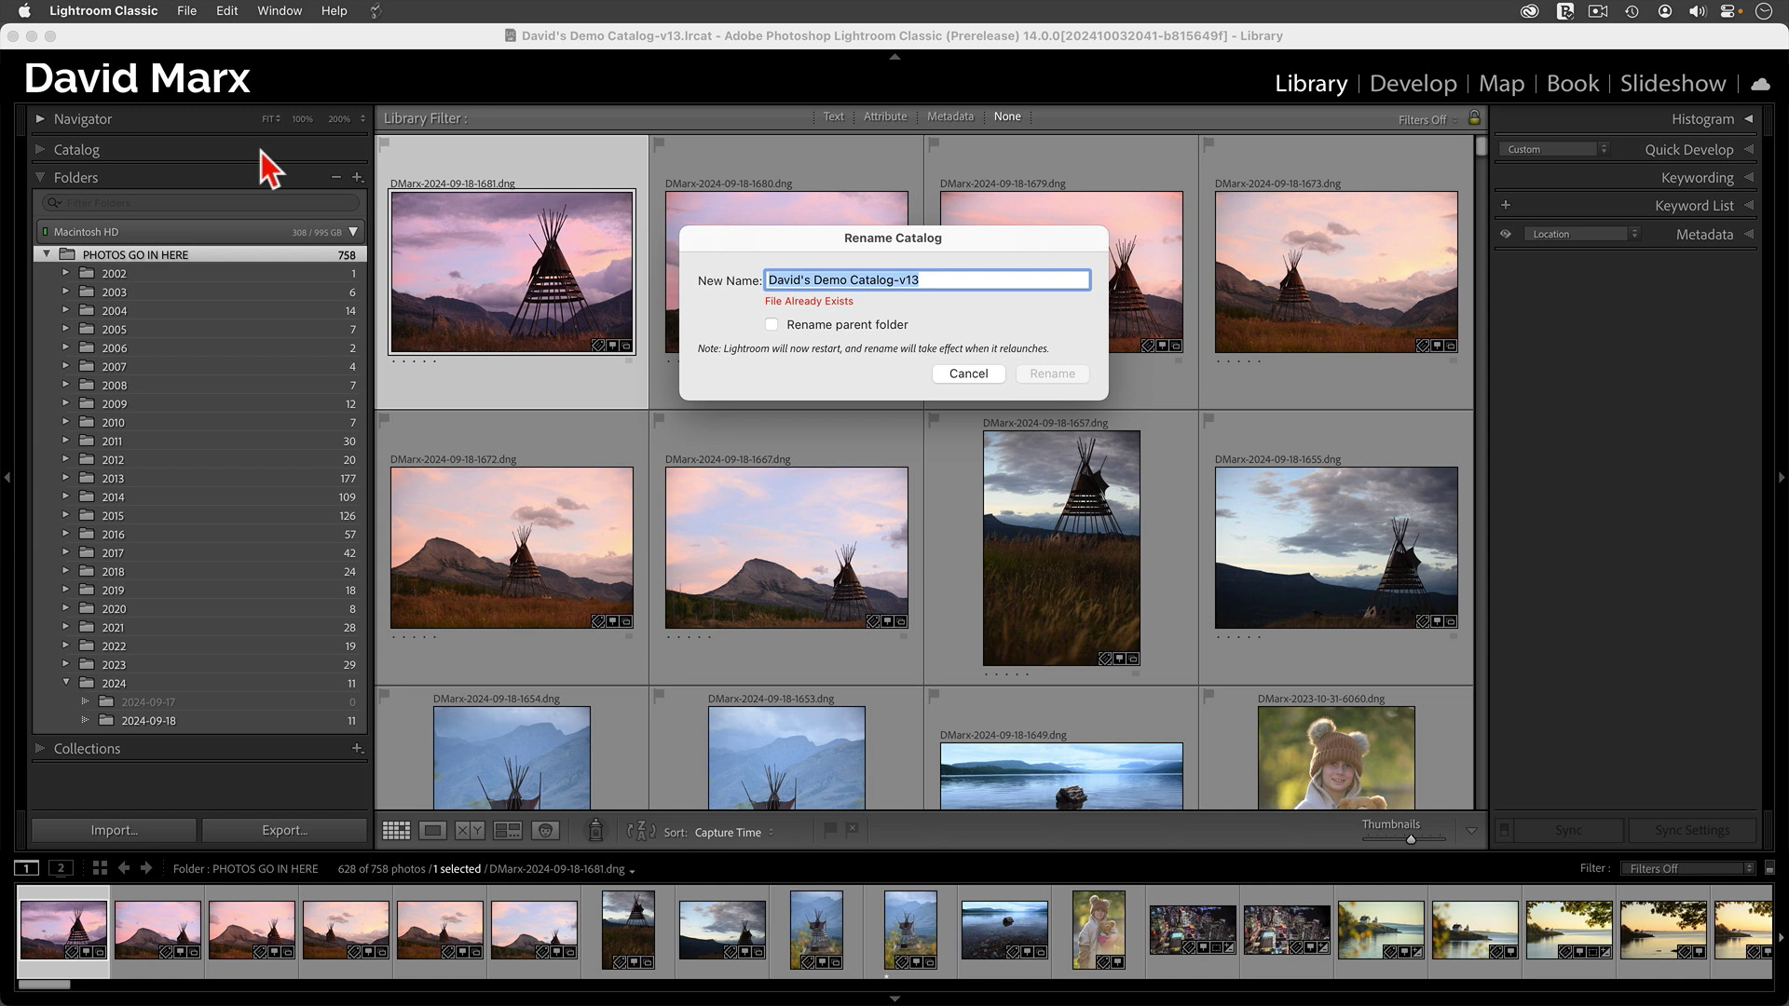
click(927, 280)
key(BackSpace)
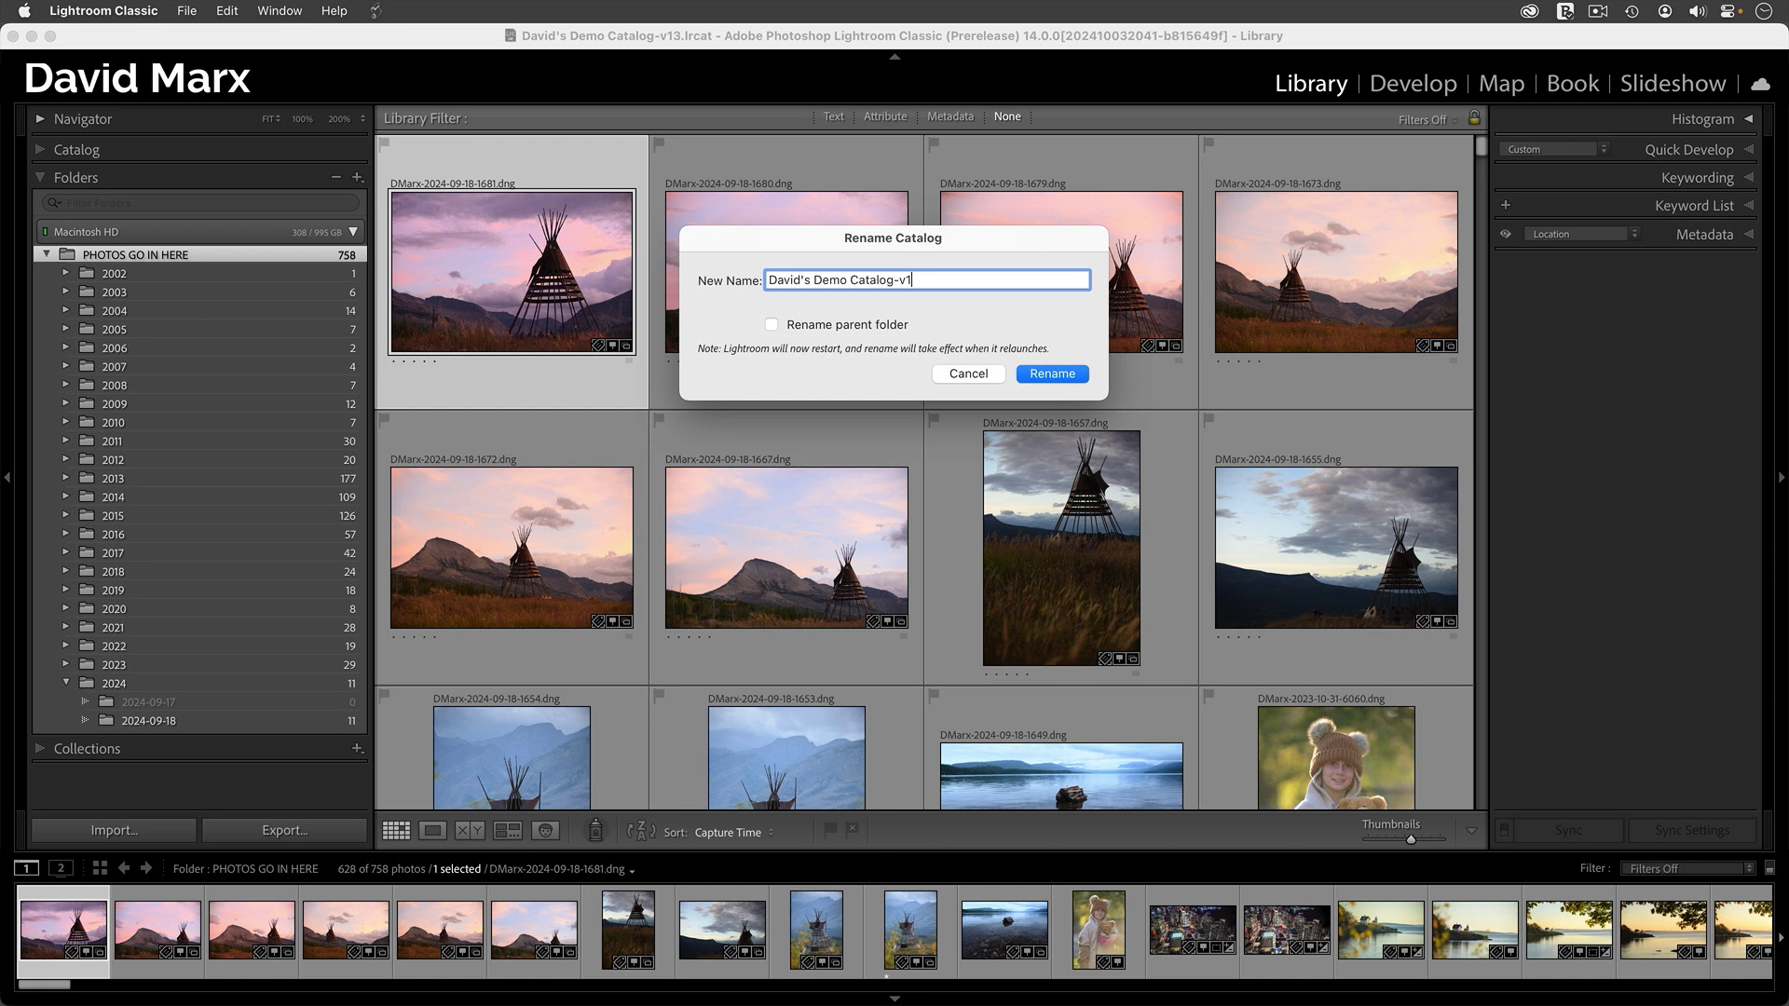
key(BackSpace)
key(BackSpace)
click(886, 327)
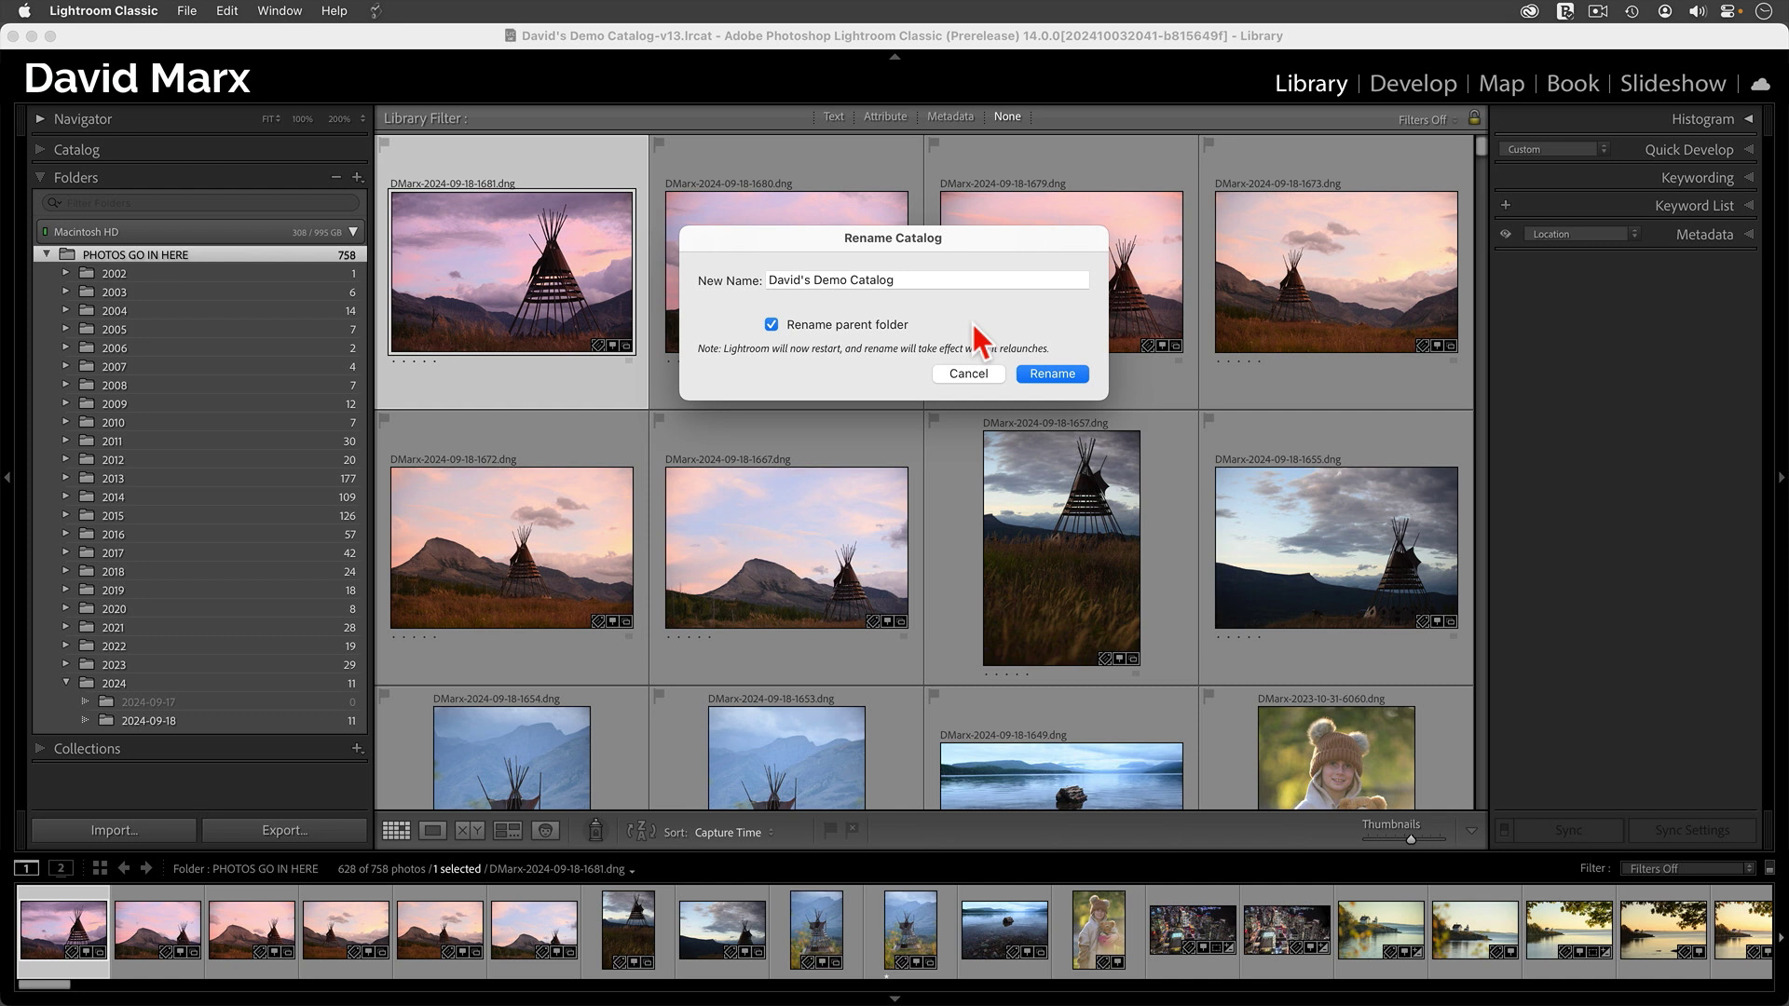
- Apply the rename to David's Demo Catalog.lrcat, verify it in Catalog Settings, and quit Lightroom
click(1081, 377)
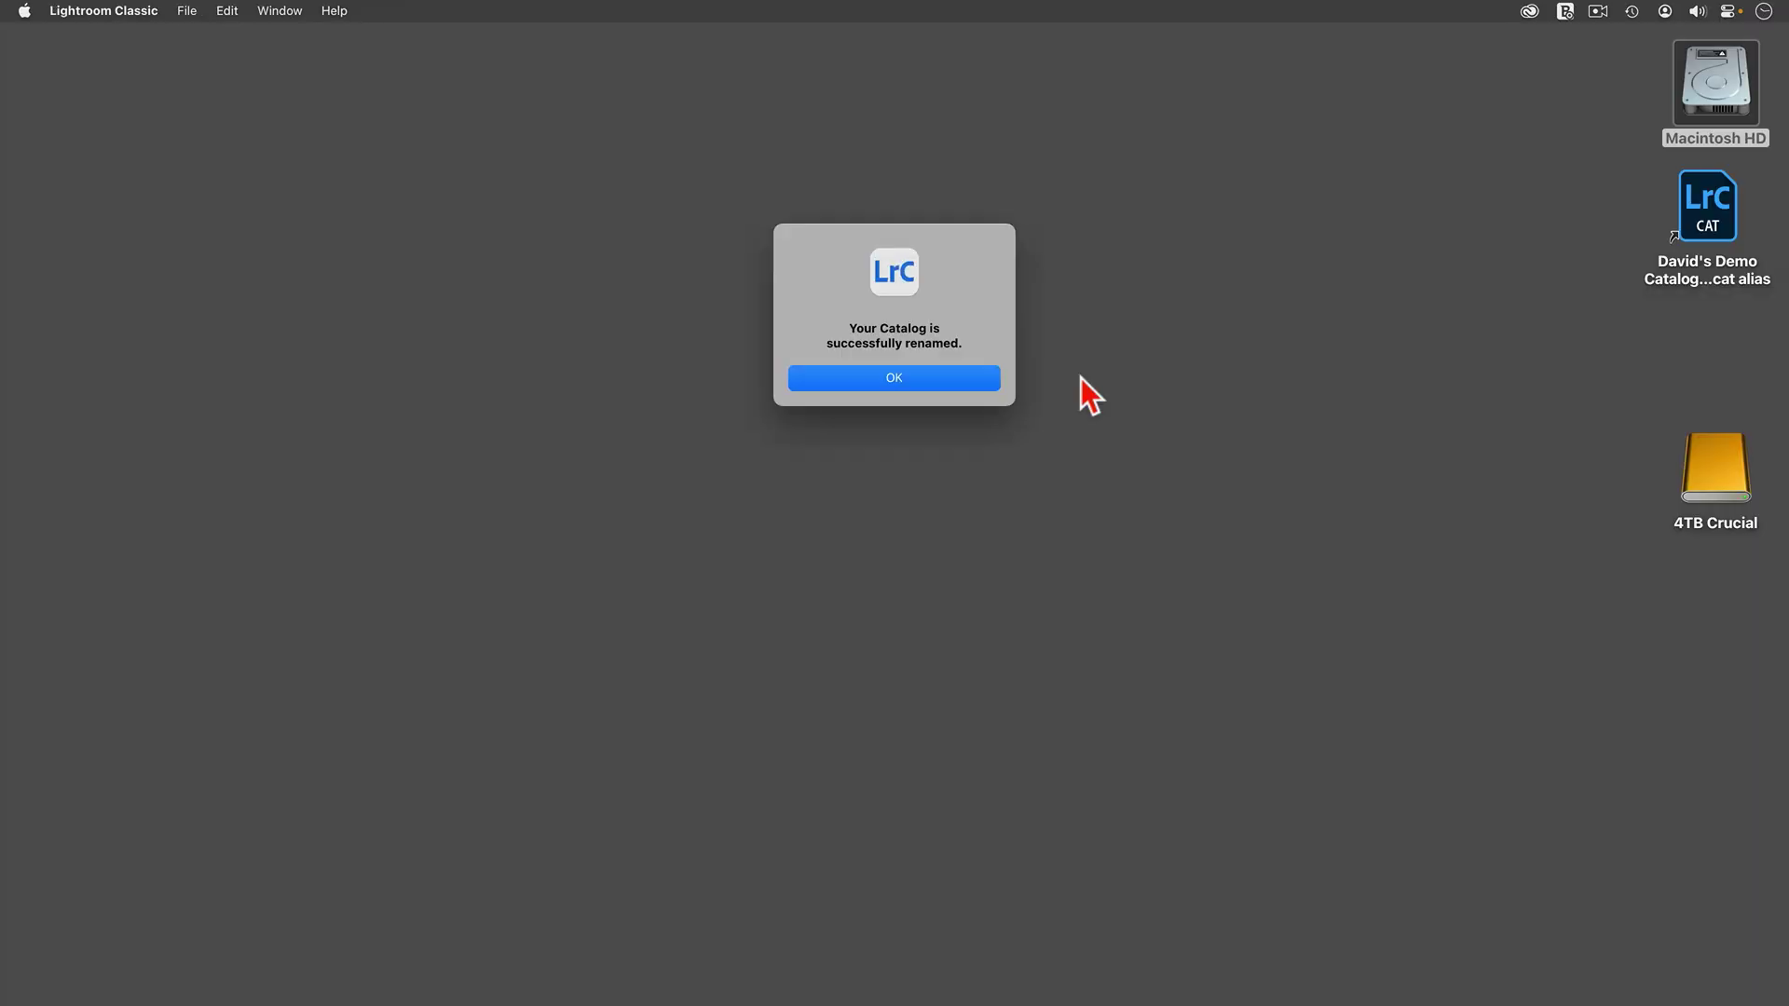
click(923, 387)
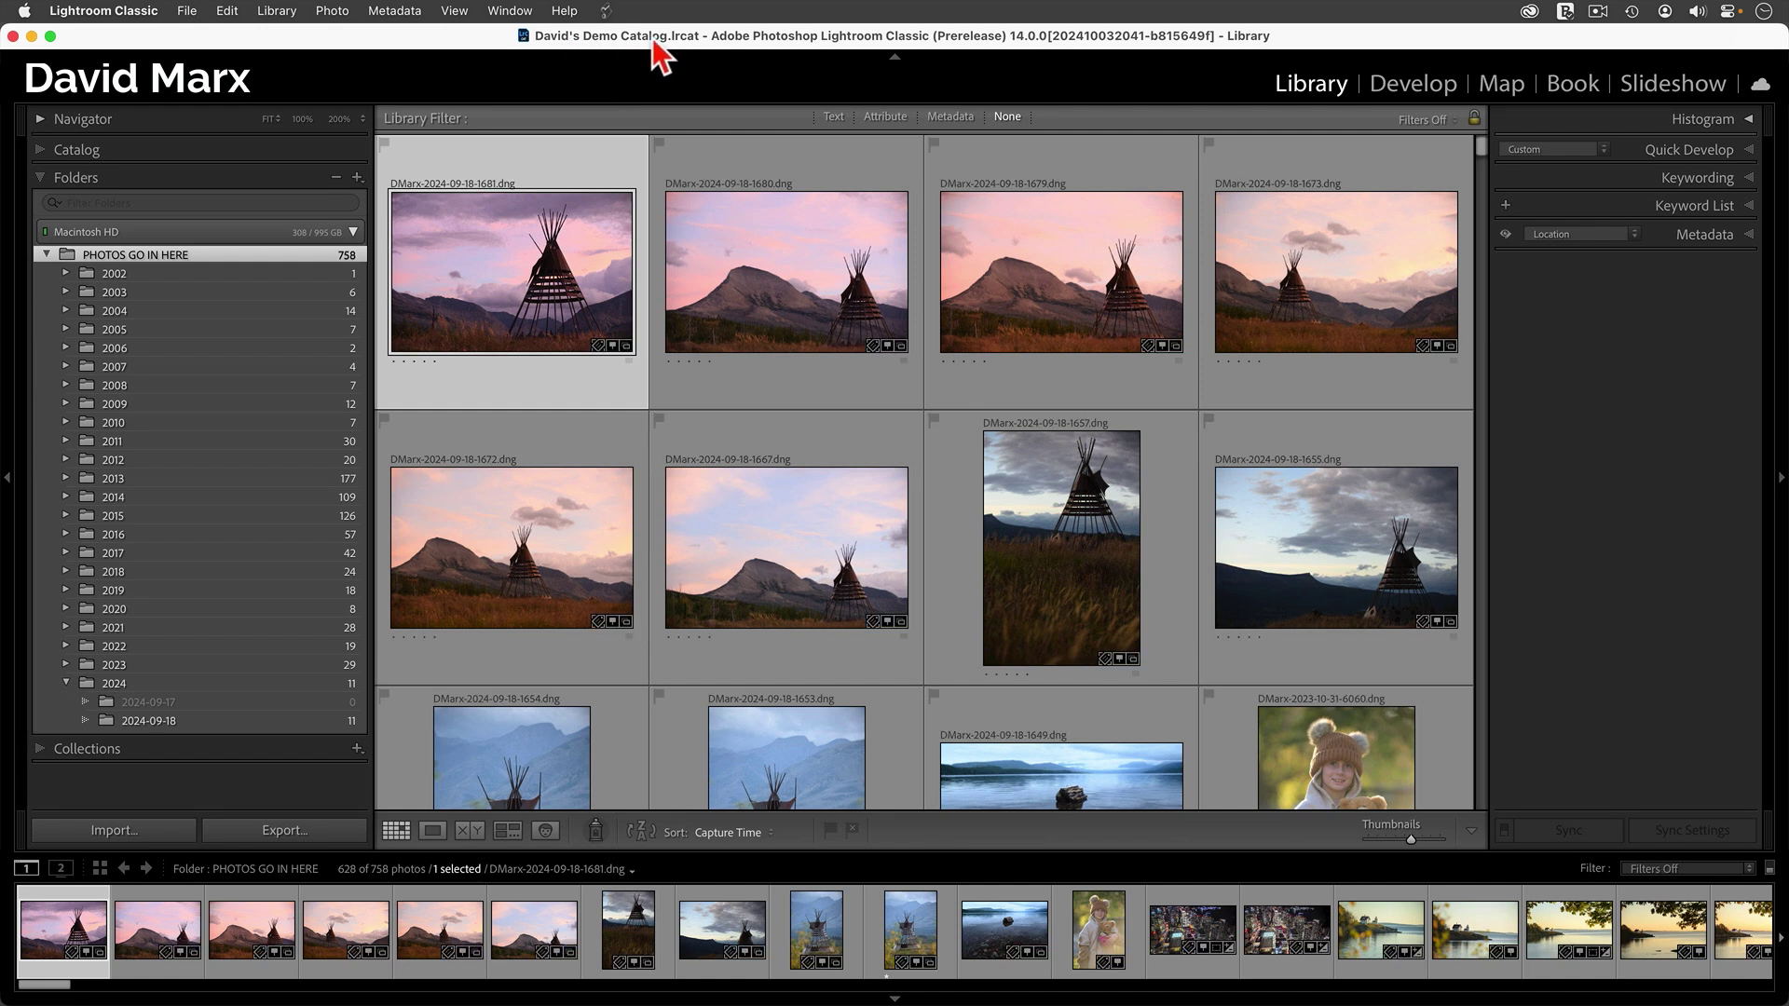
click(117, 12)
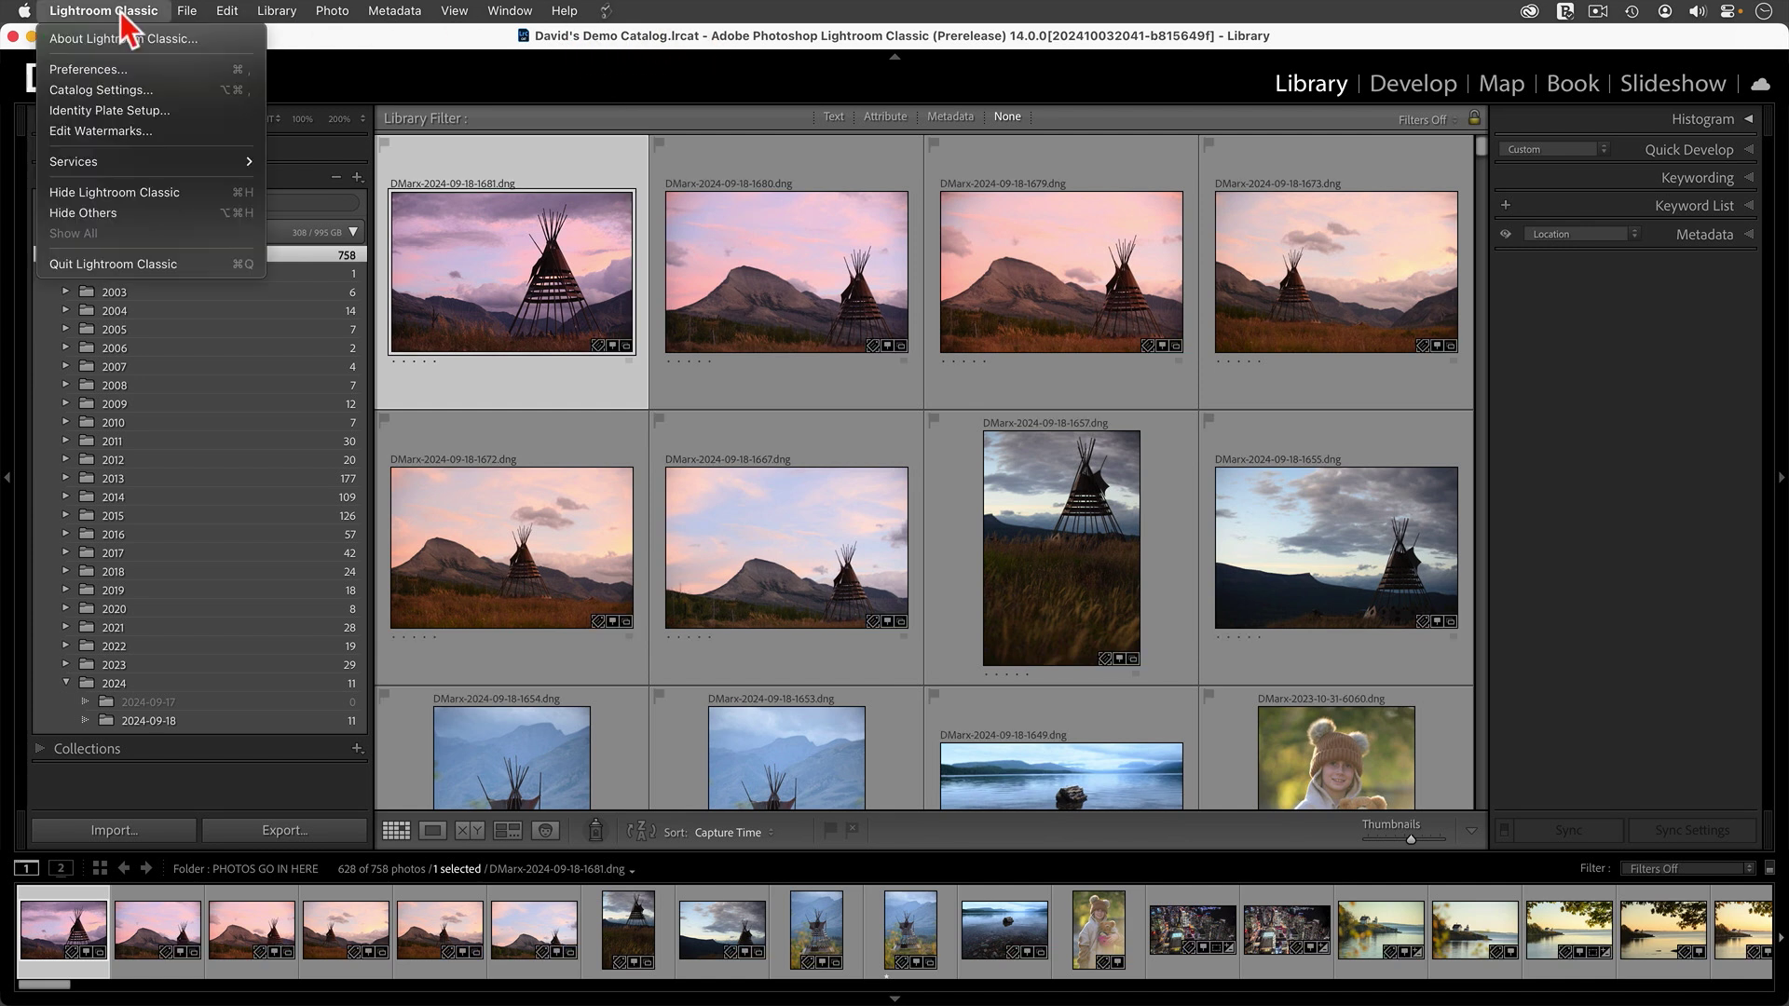
click(114, 90)
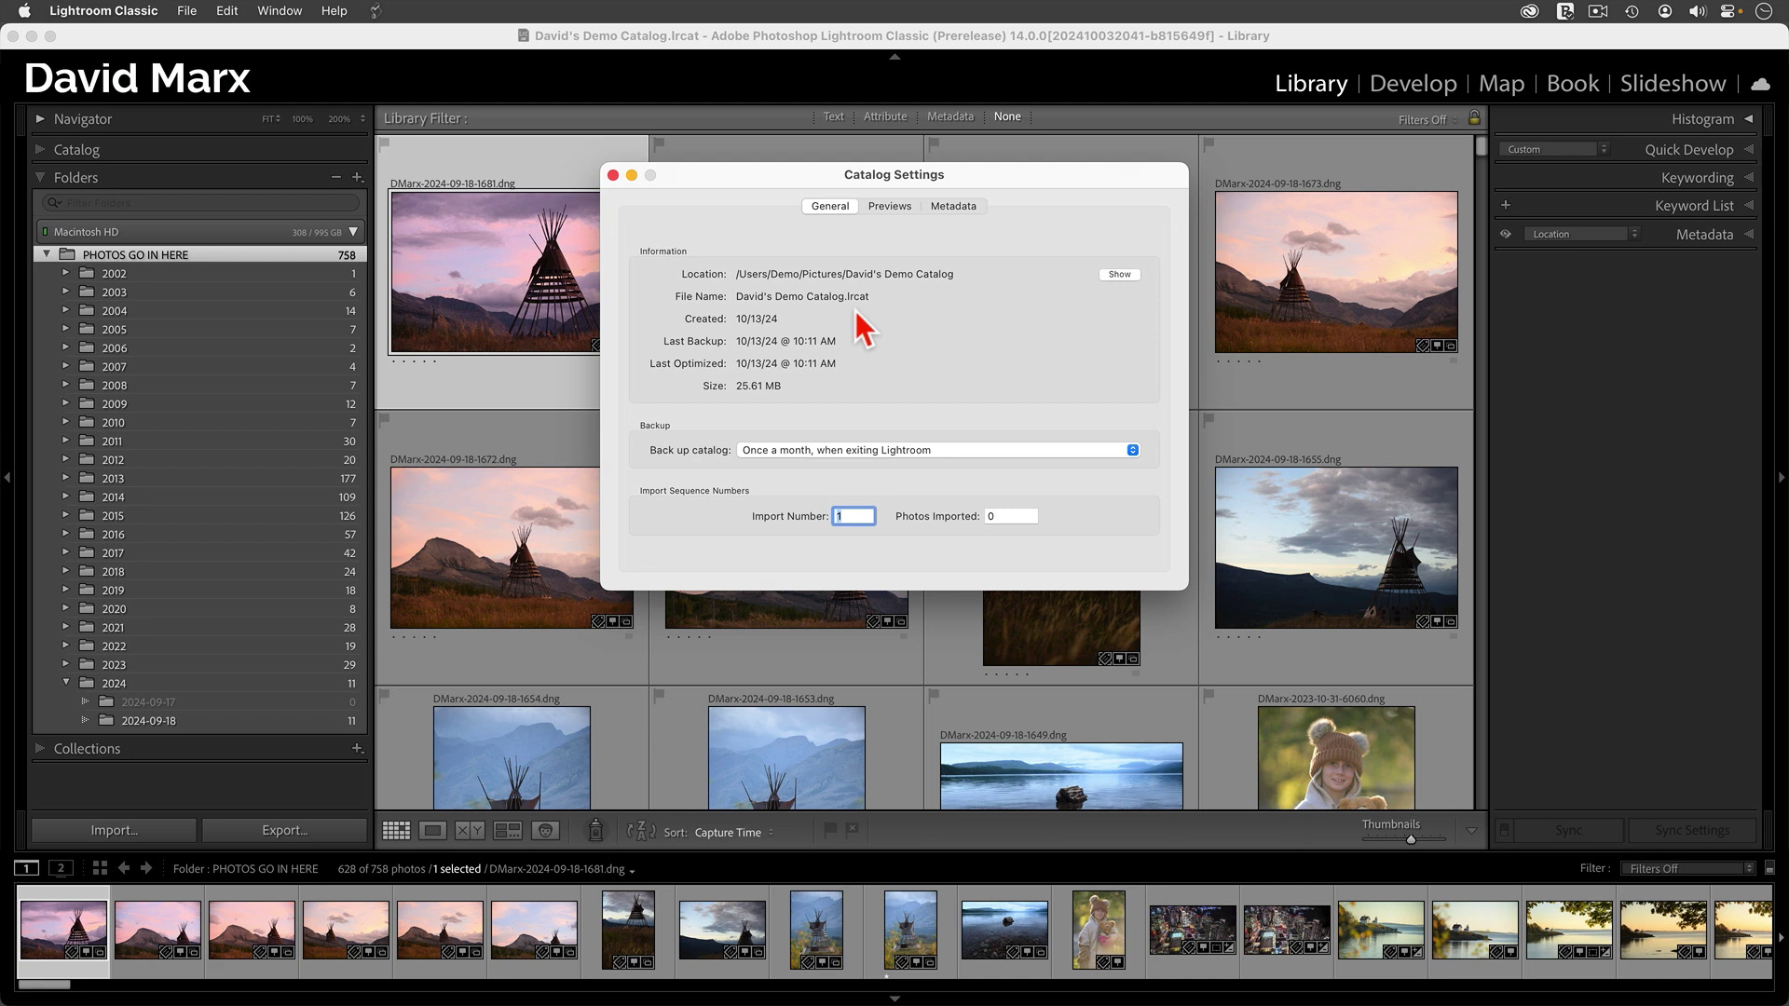
click(613, 175)
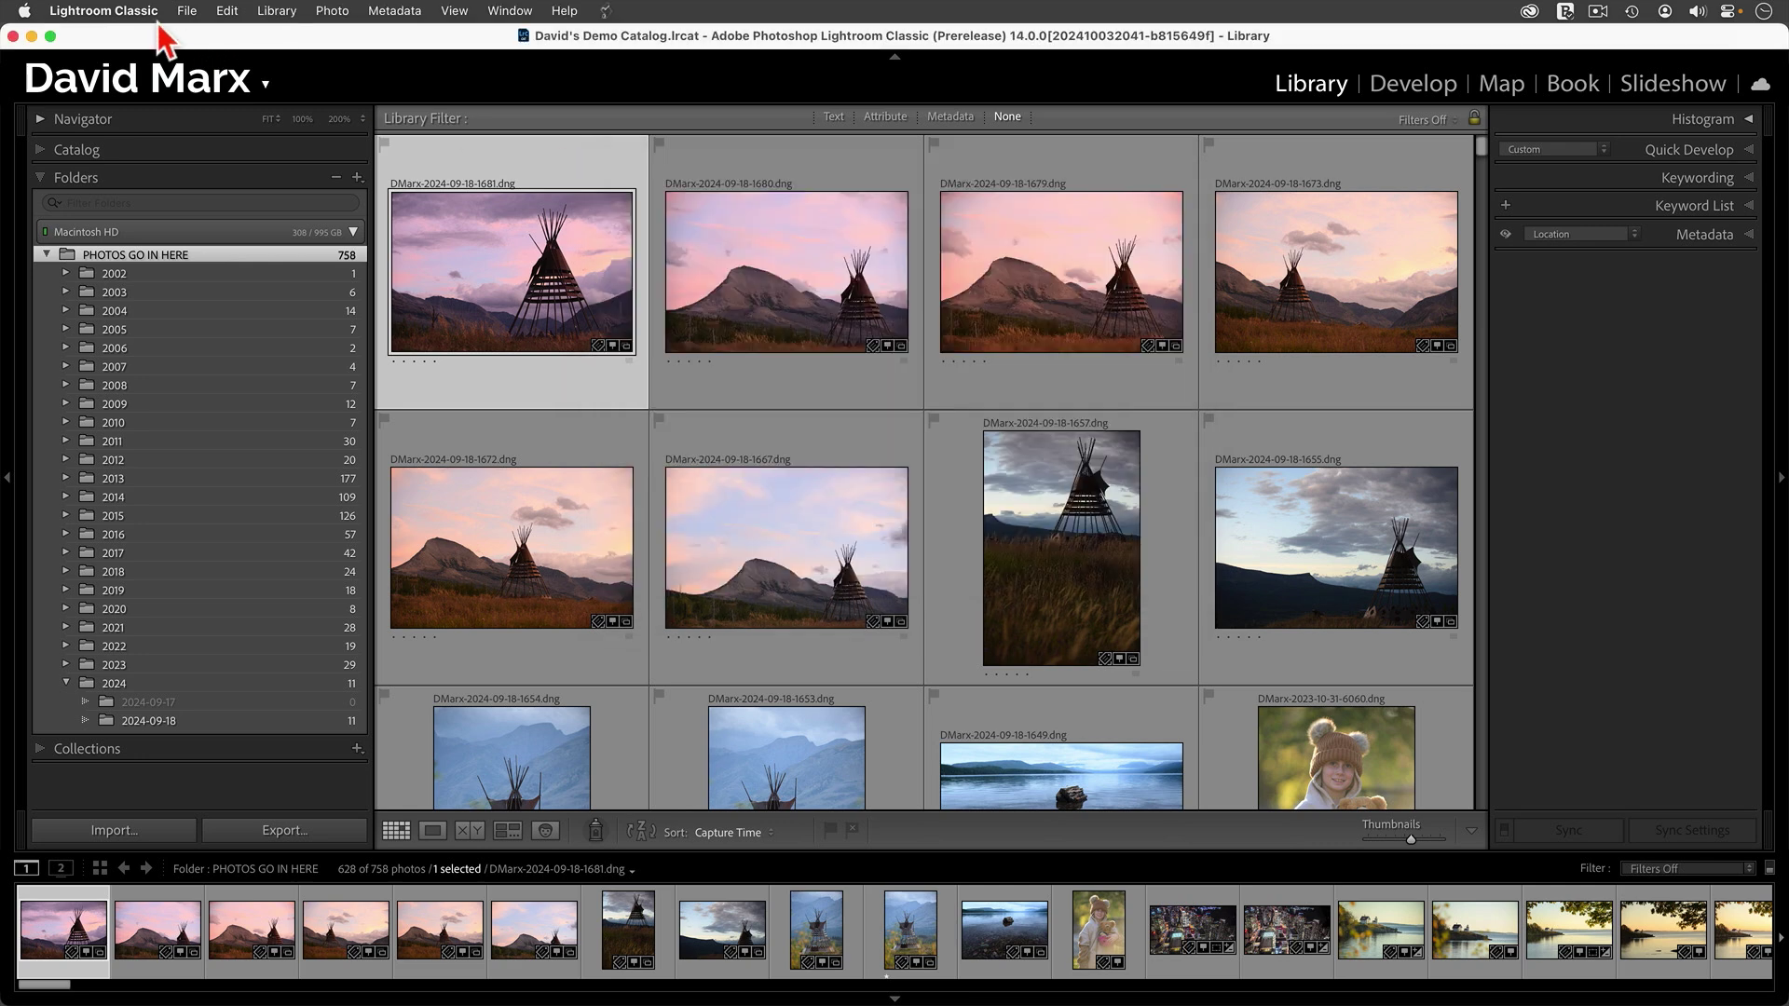
click(140, 11)
- Quit Lightroom Classic and drag the old catalog alias off the desktop
click(171, 261)
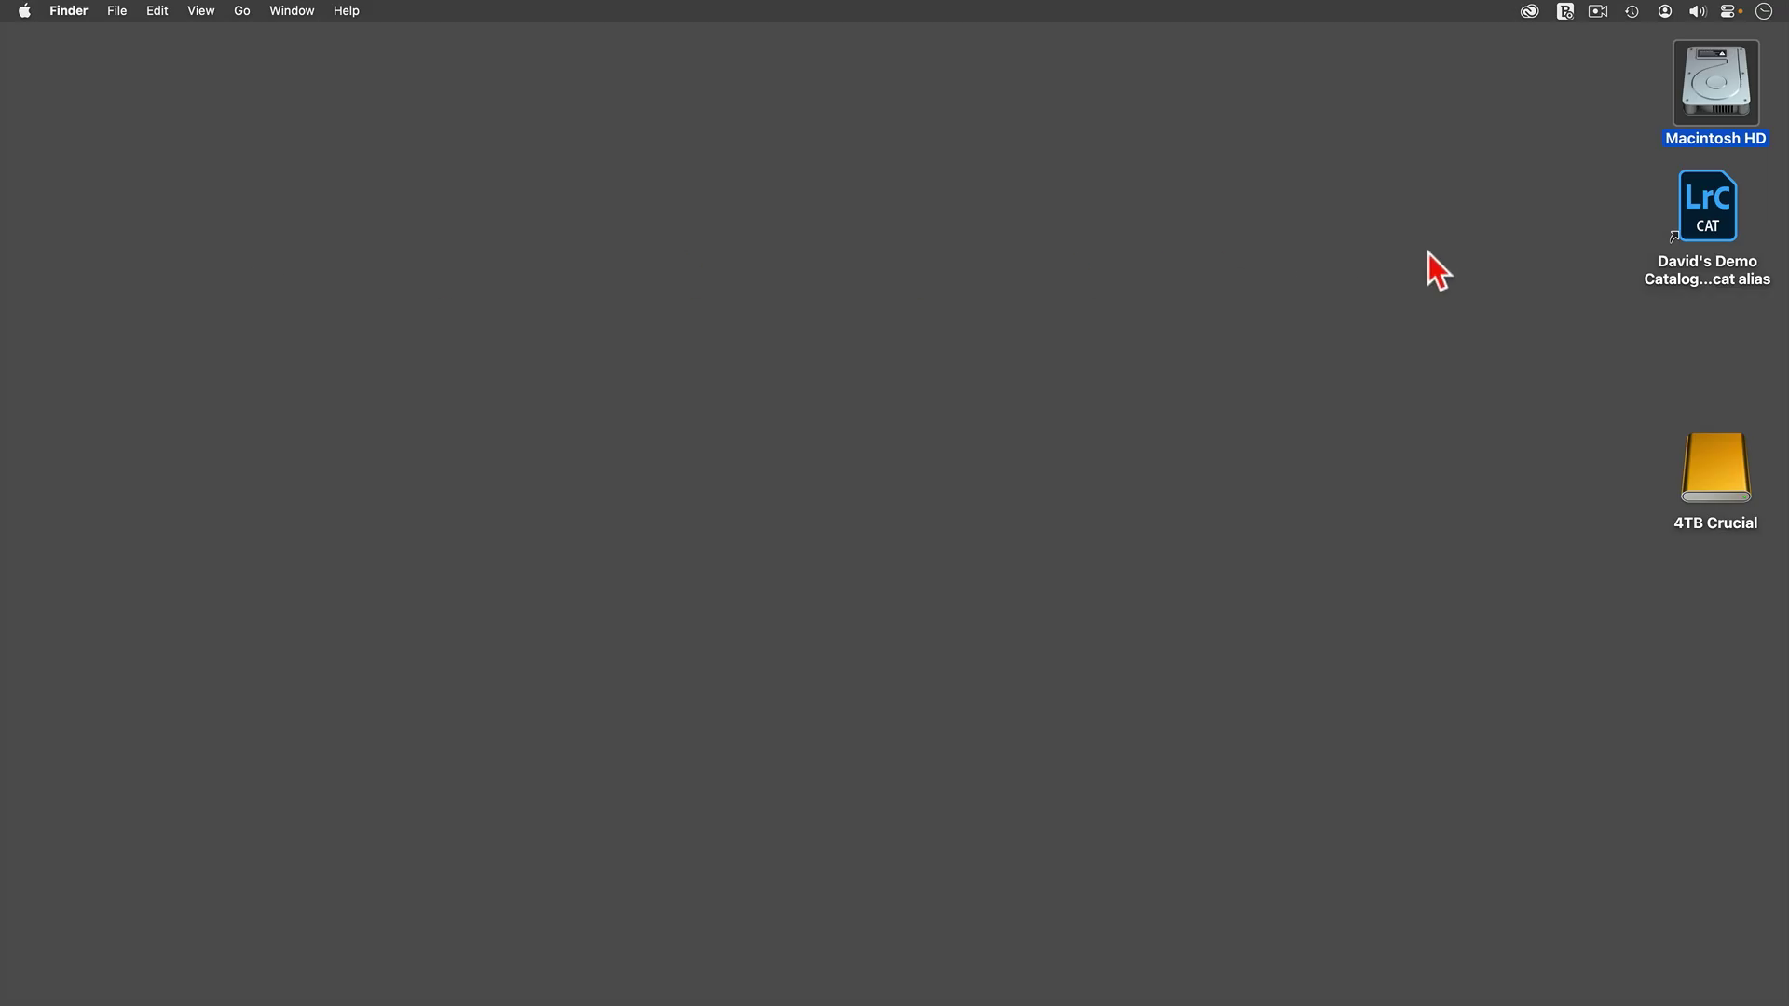
click(1704, 285)
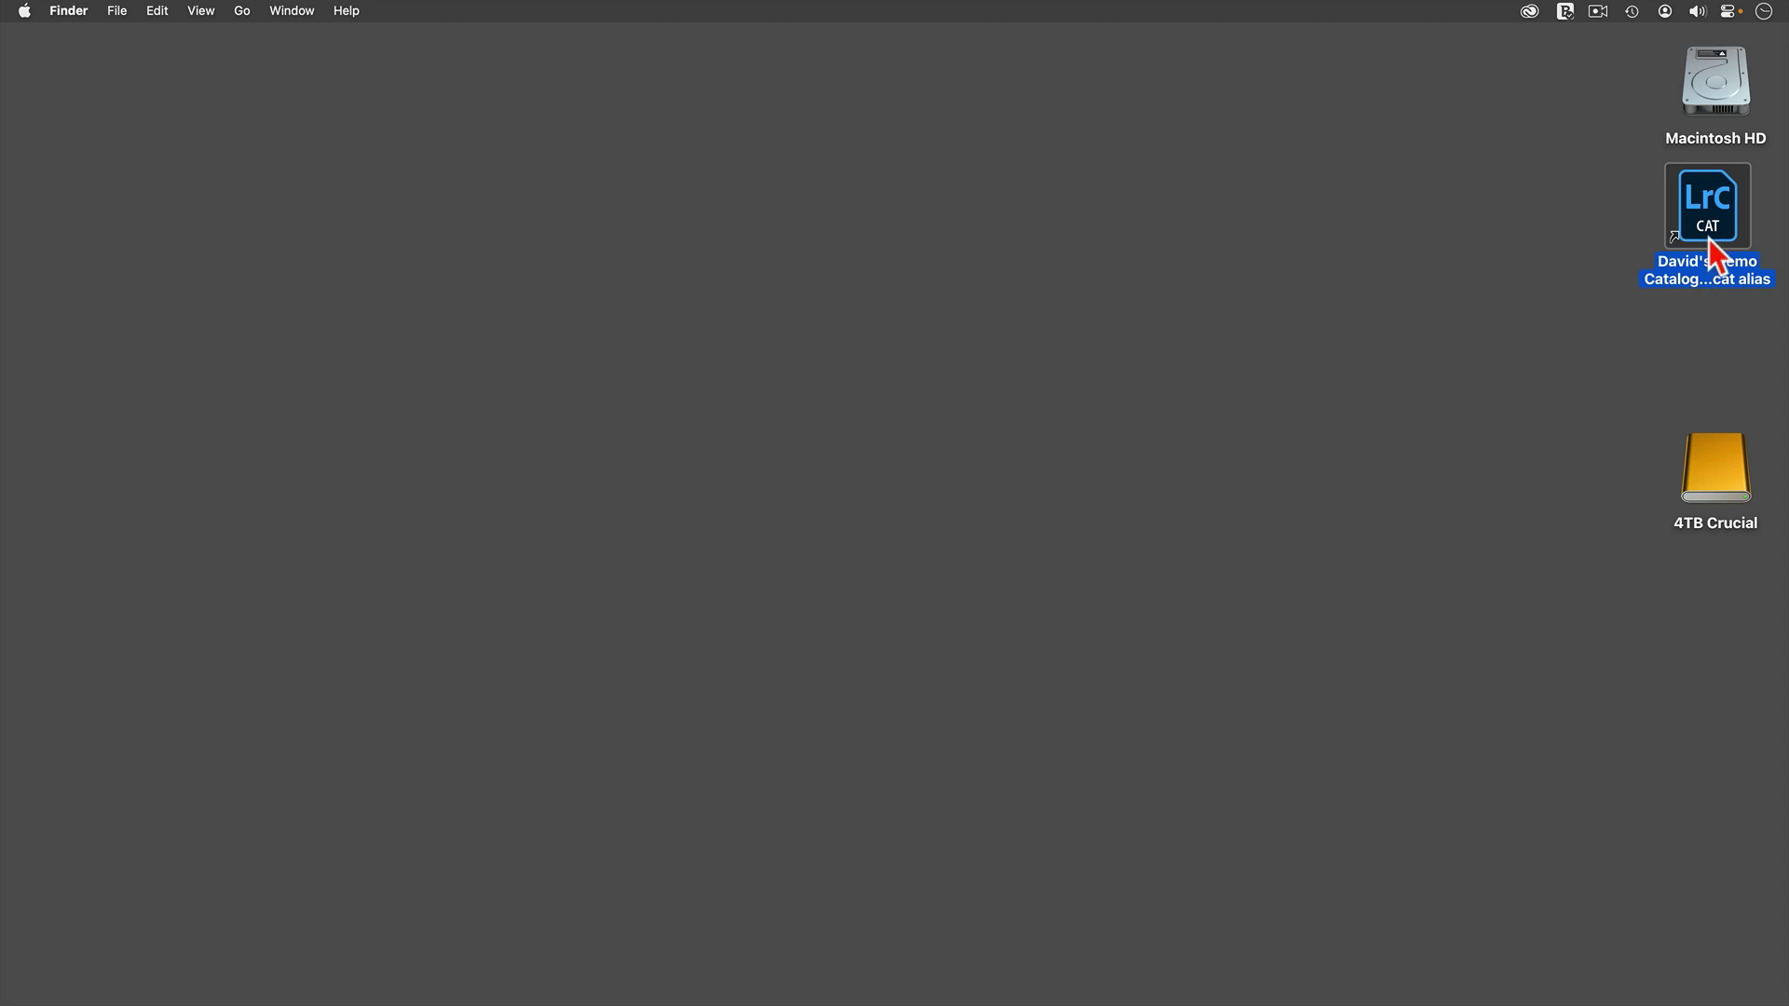
drag(1709, 239, 960, 978)
- Make an alias of David's Demo Catalog.lrcat from Pictures and place it on the desktop
click(1735, 82)
double_click(1735, 82)
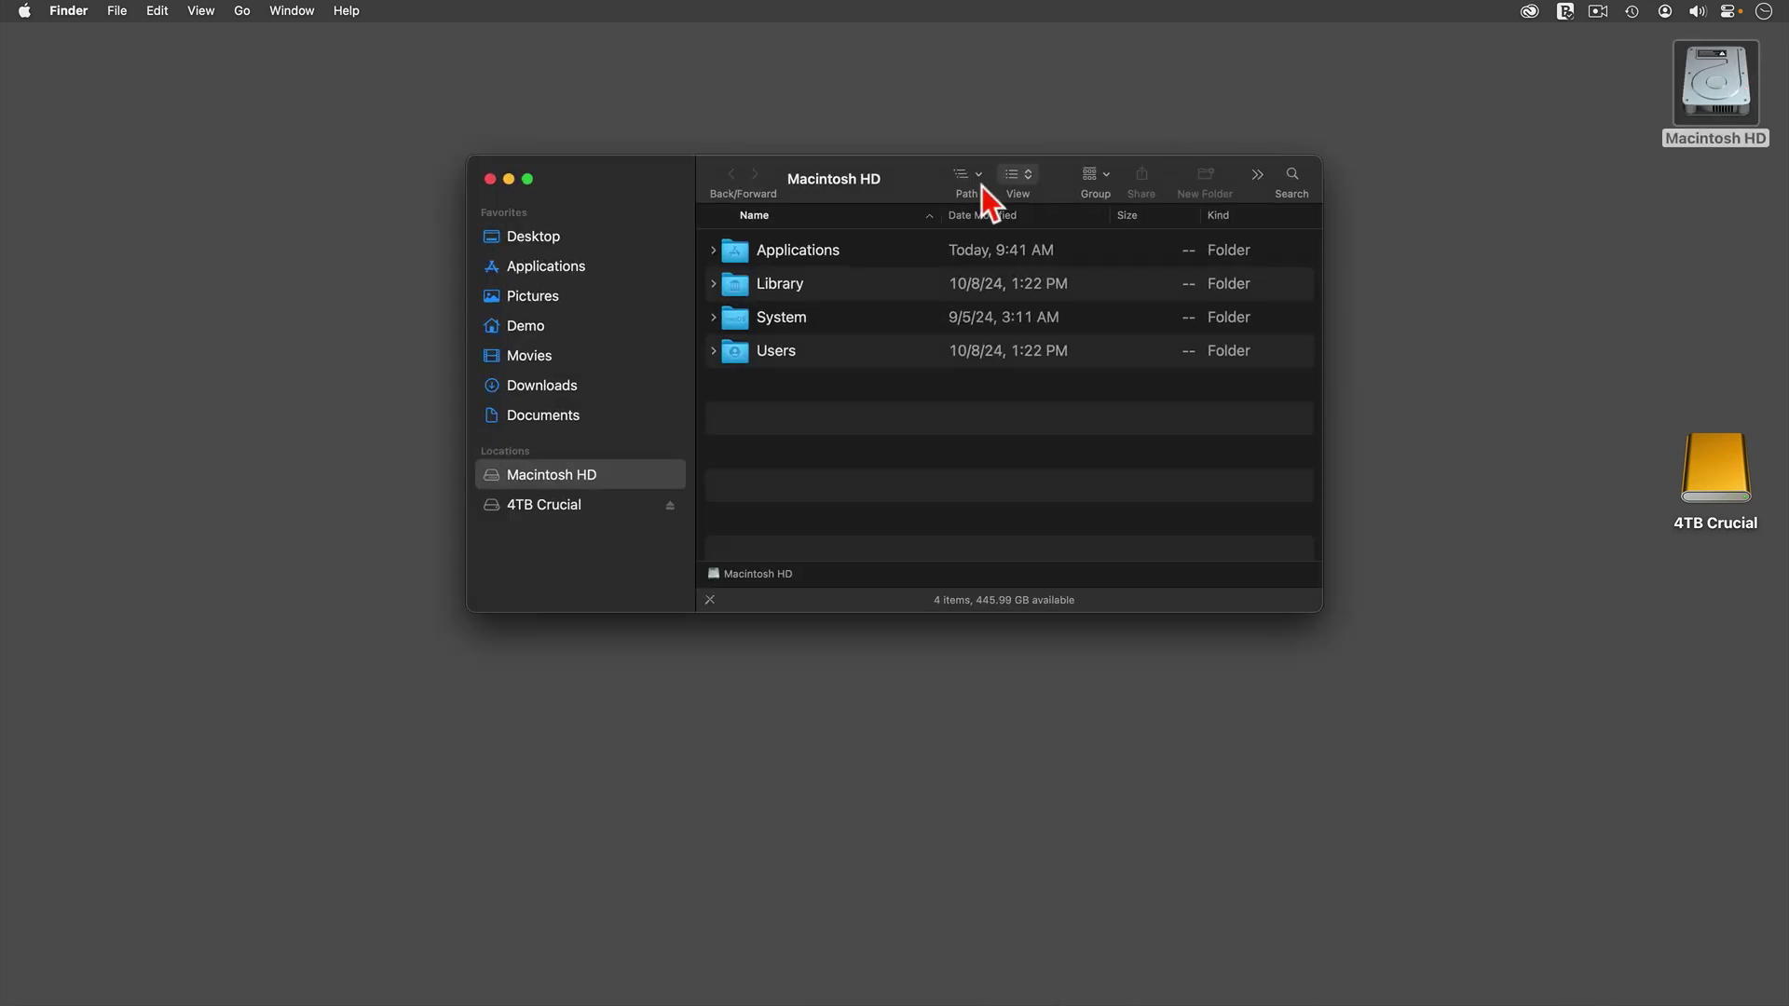
click(617, 300)
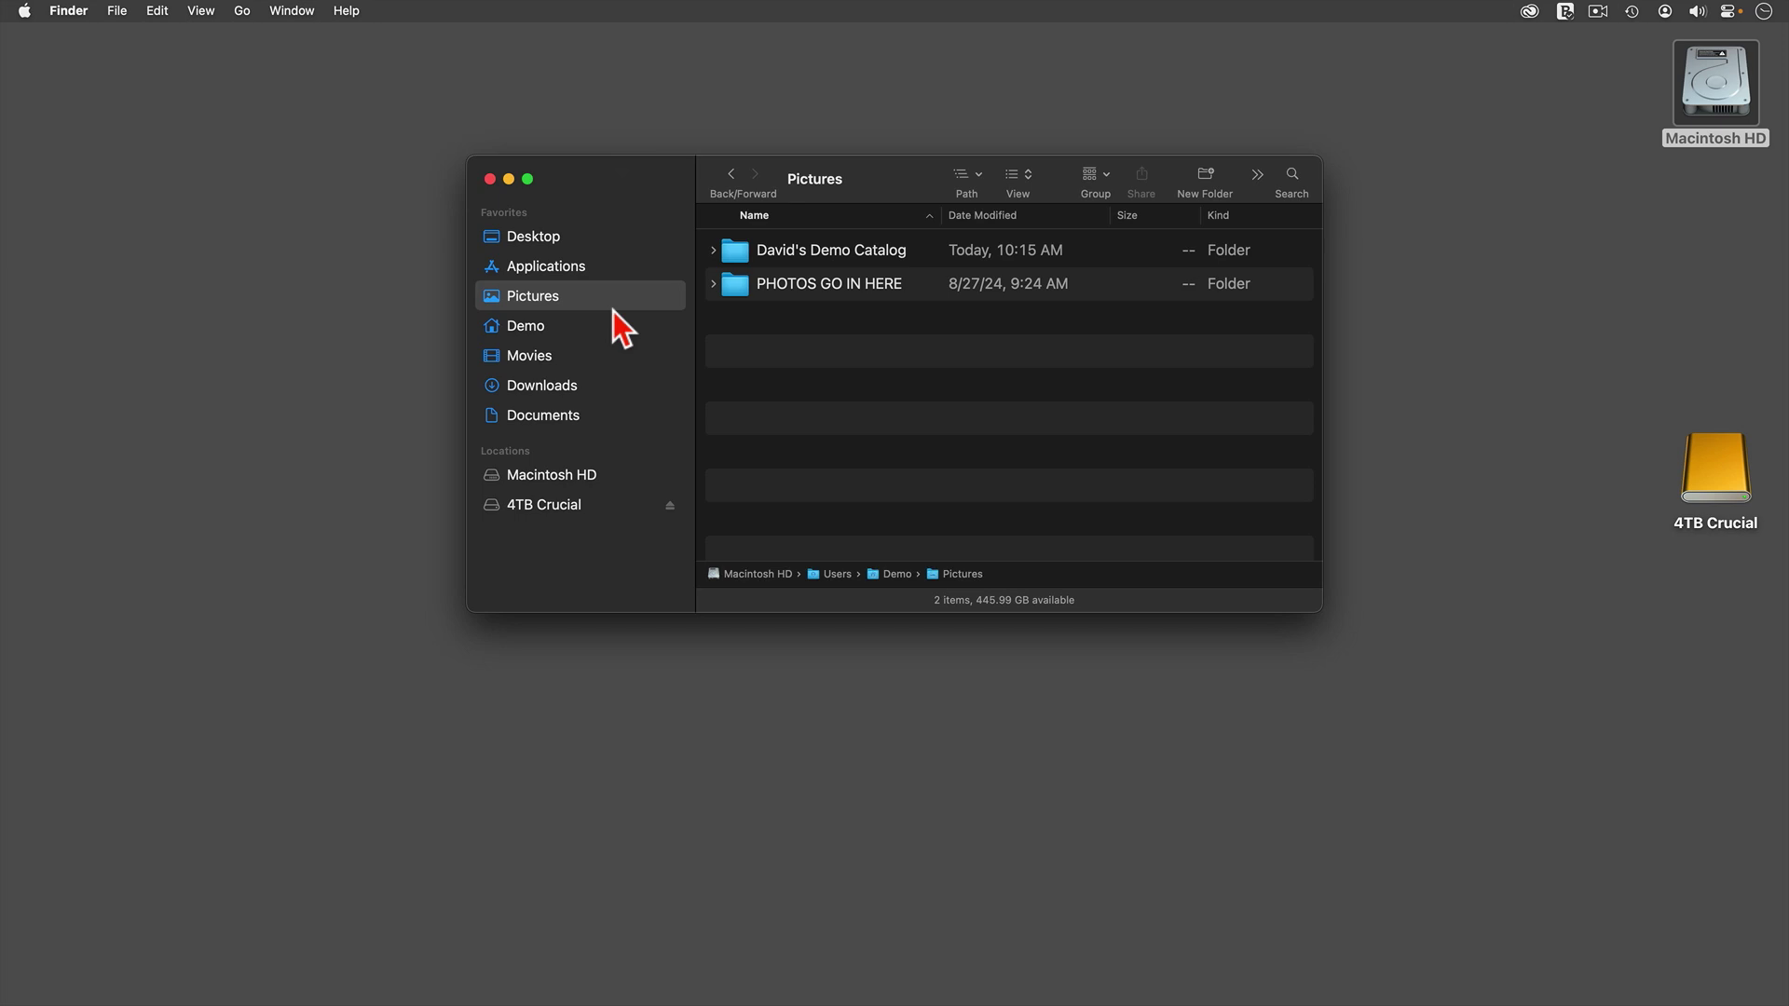
double_click(740, 255)
drag(1324, 613, 1602, 836)
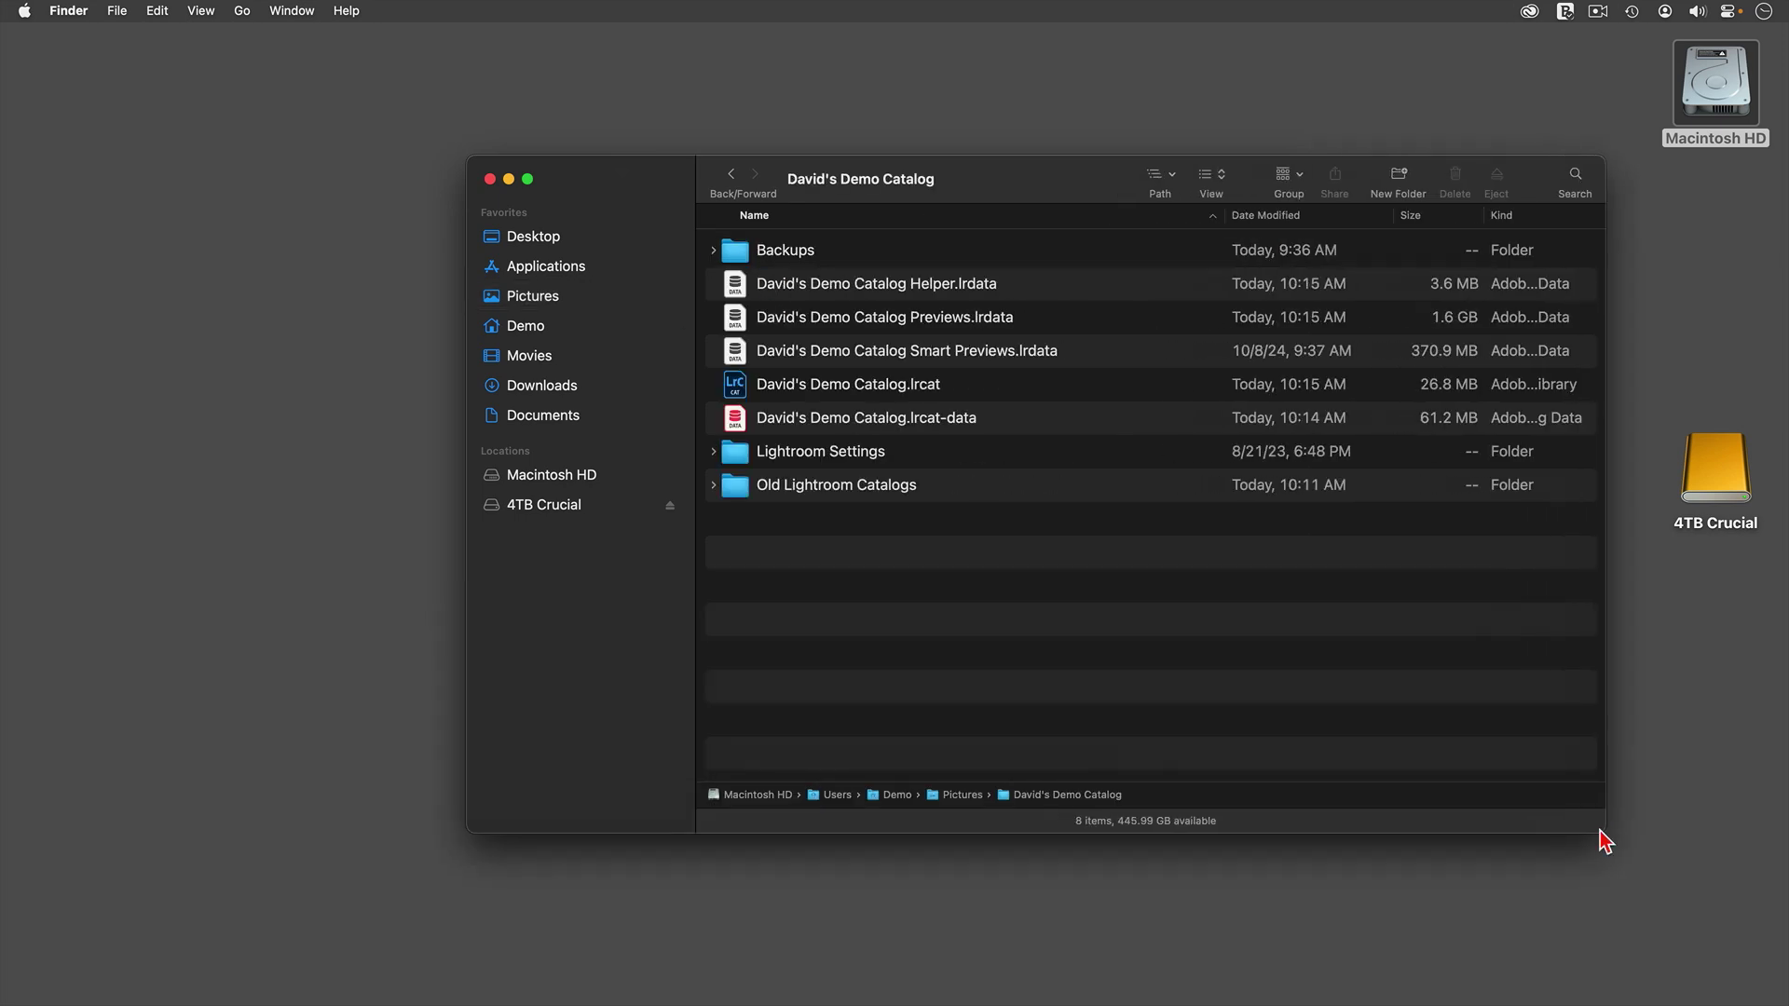
click(848, 389)
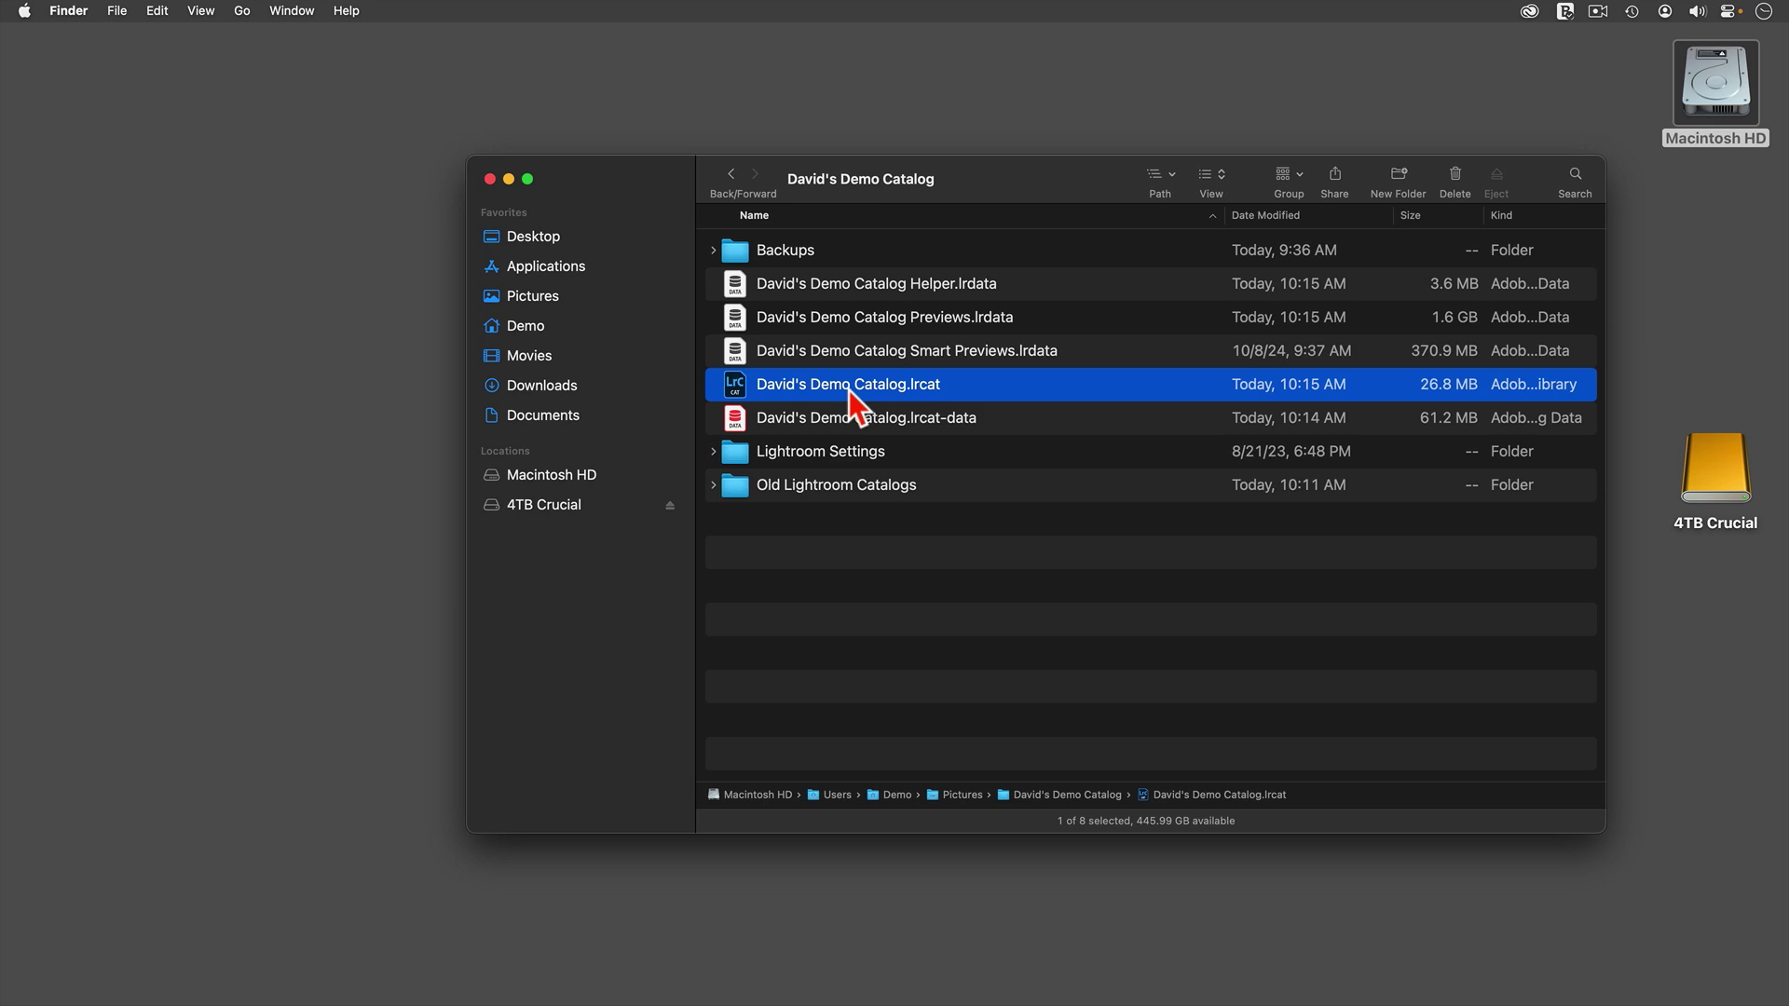
right_click(848, 389)
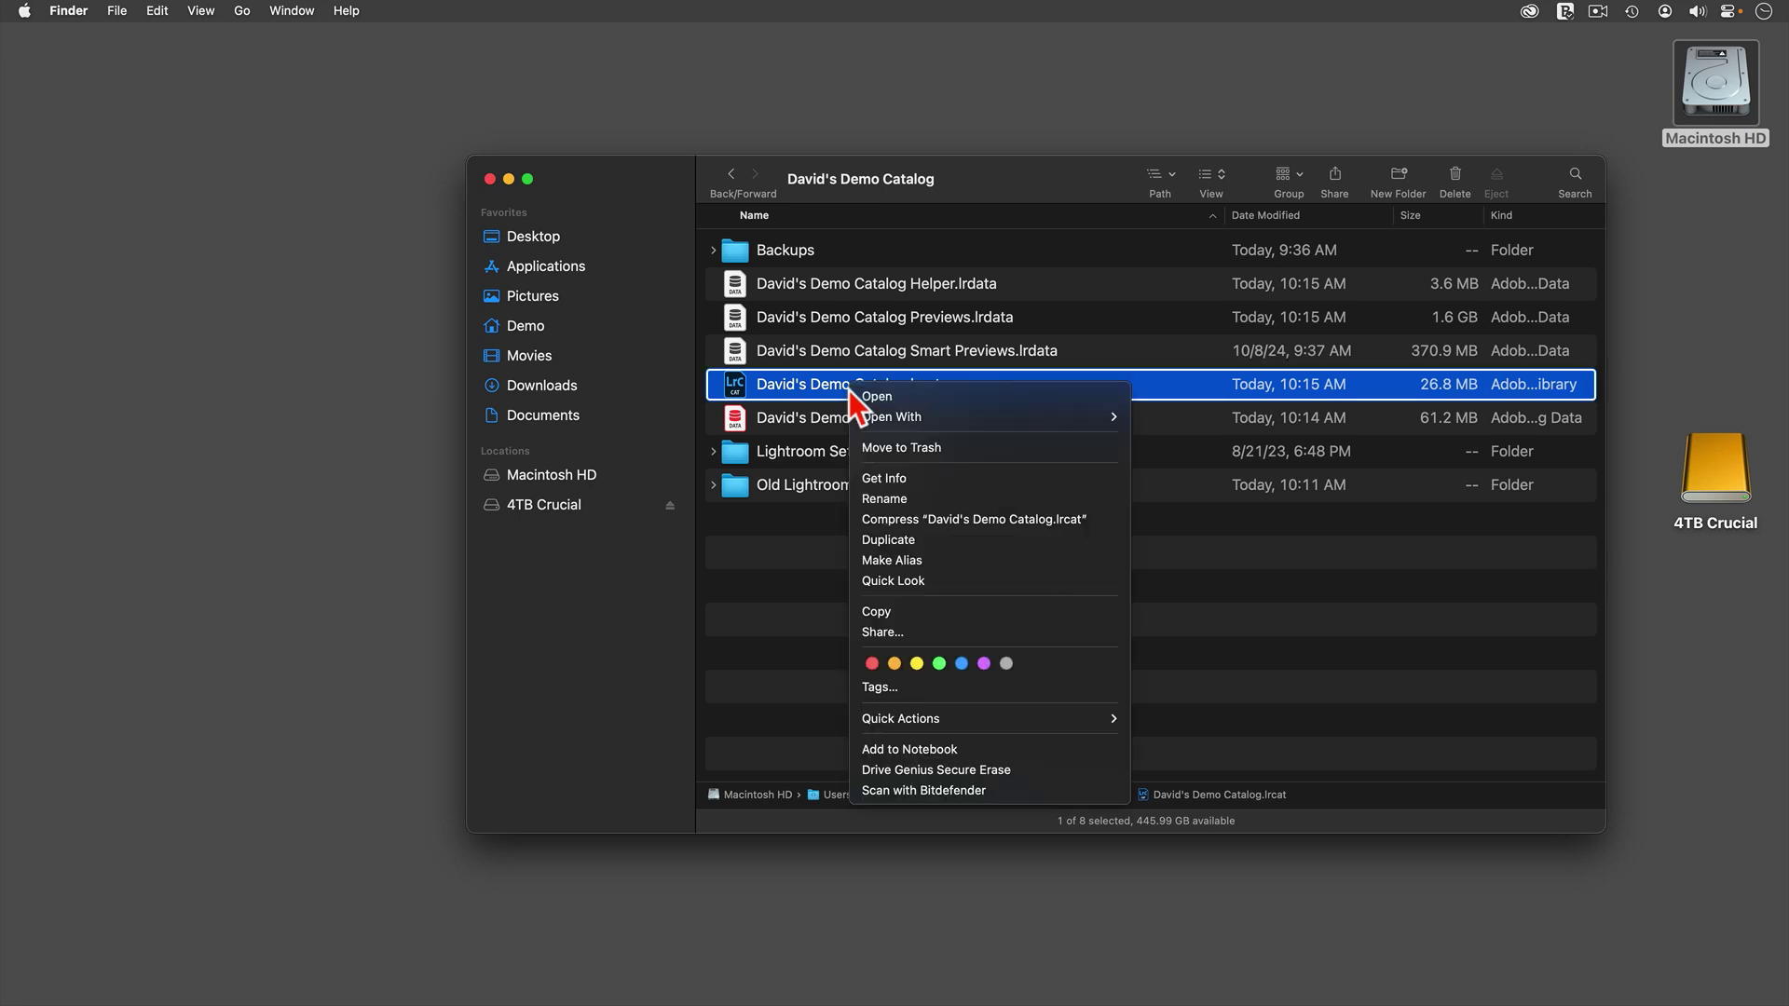
click(908, 561)
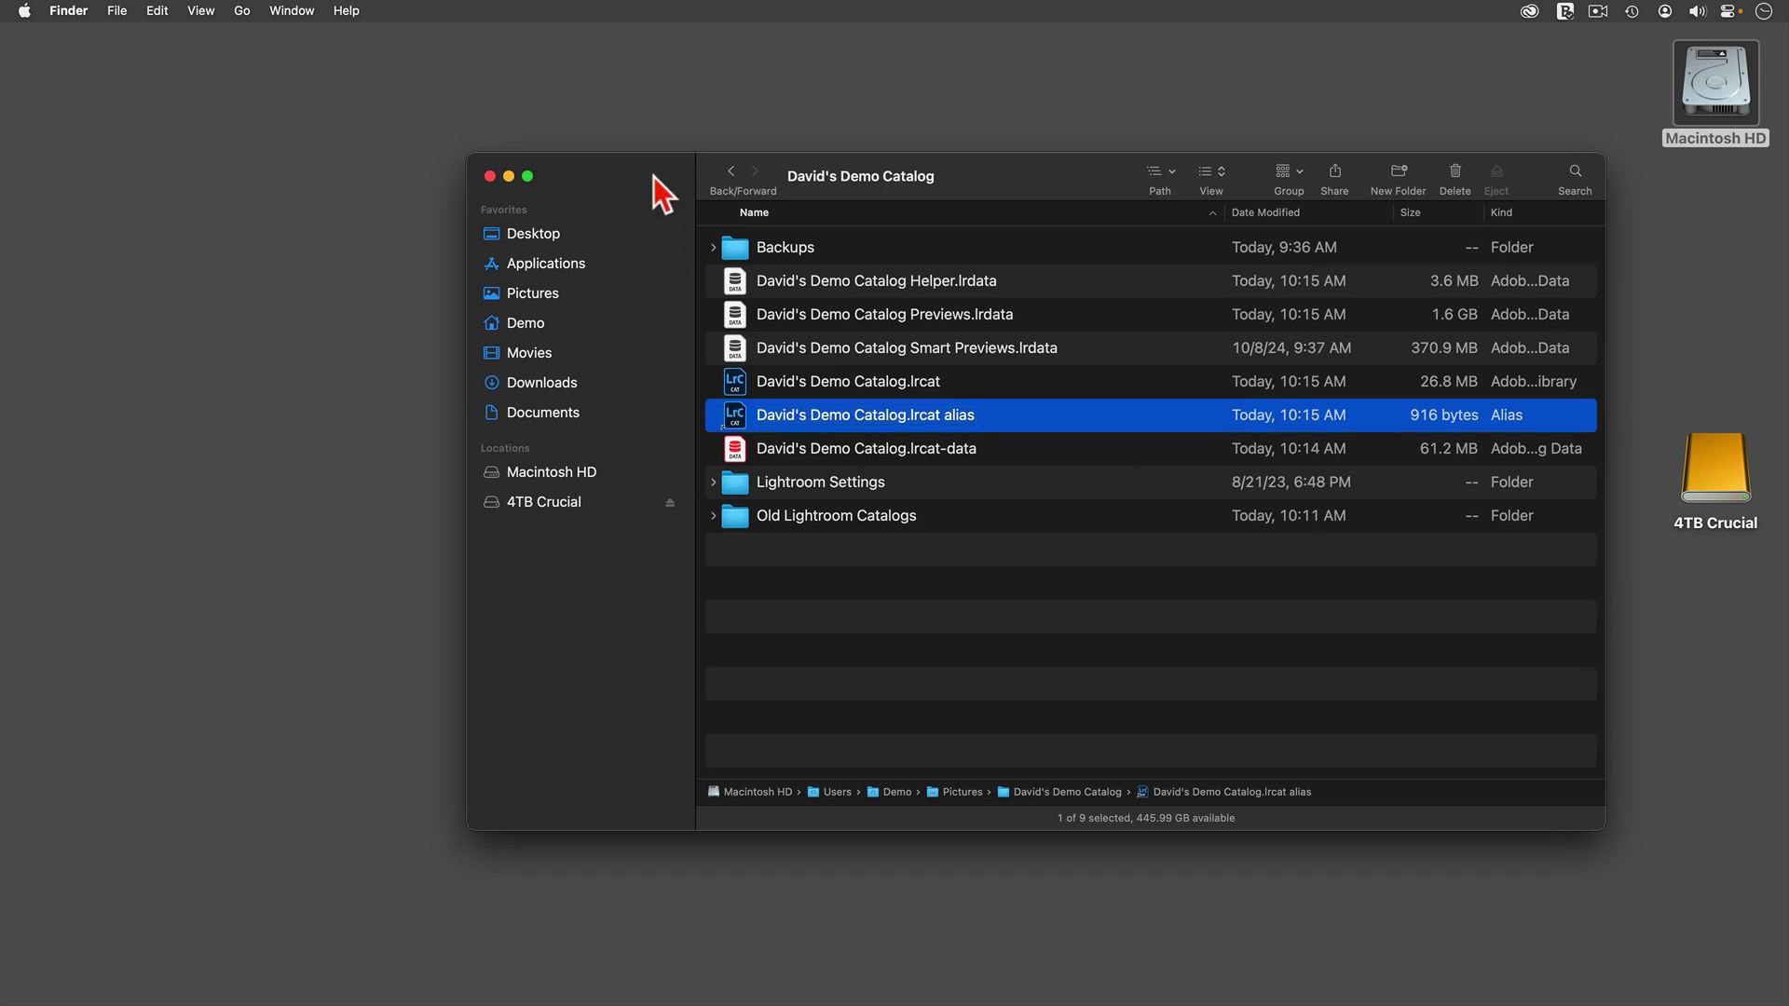
drag(653, 176, 386, 100)
drag(466, 339, 957, 992)
key(super+w)
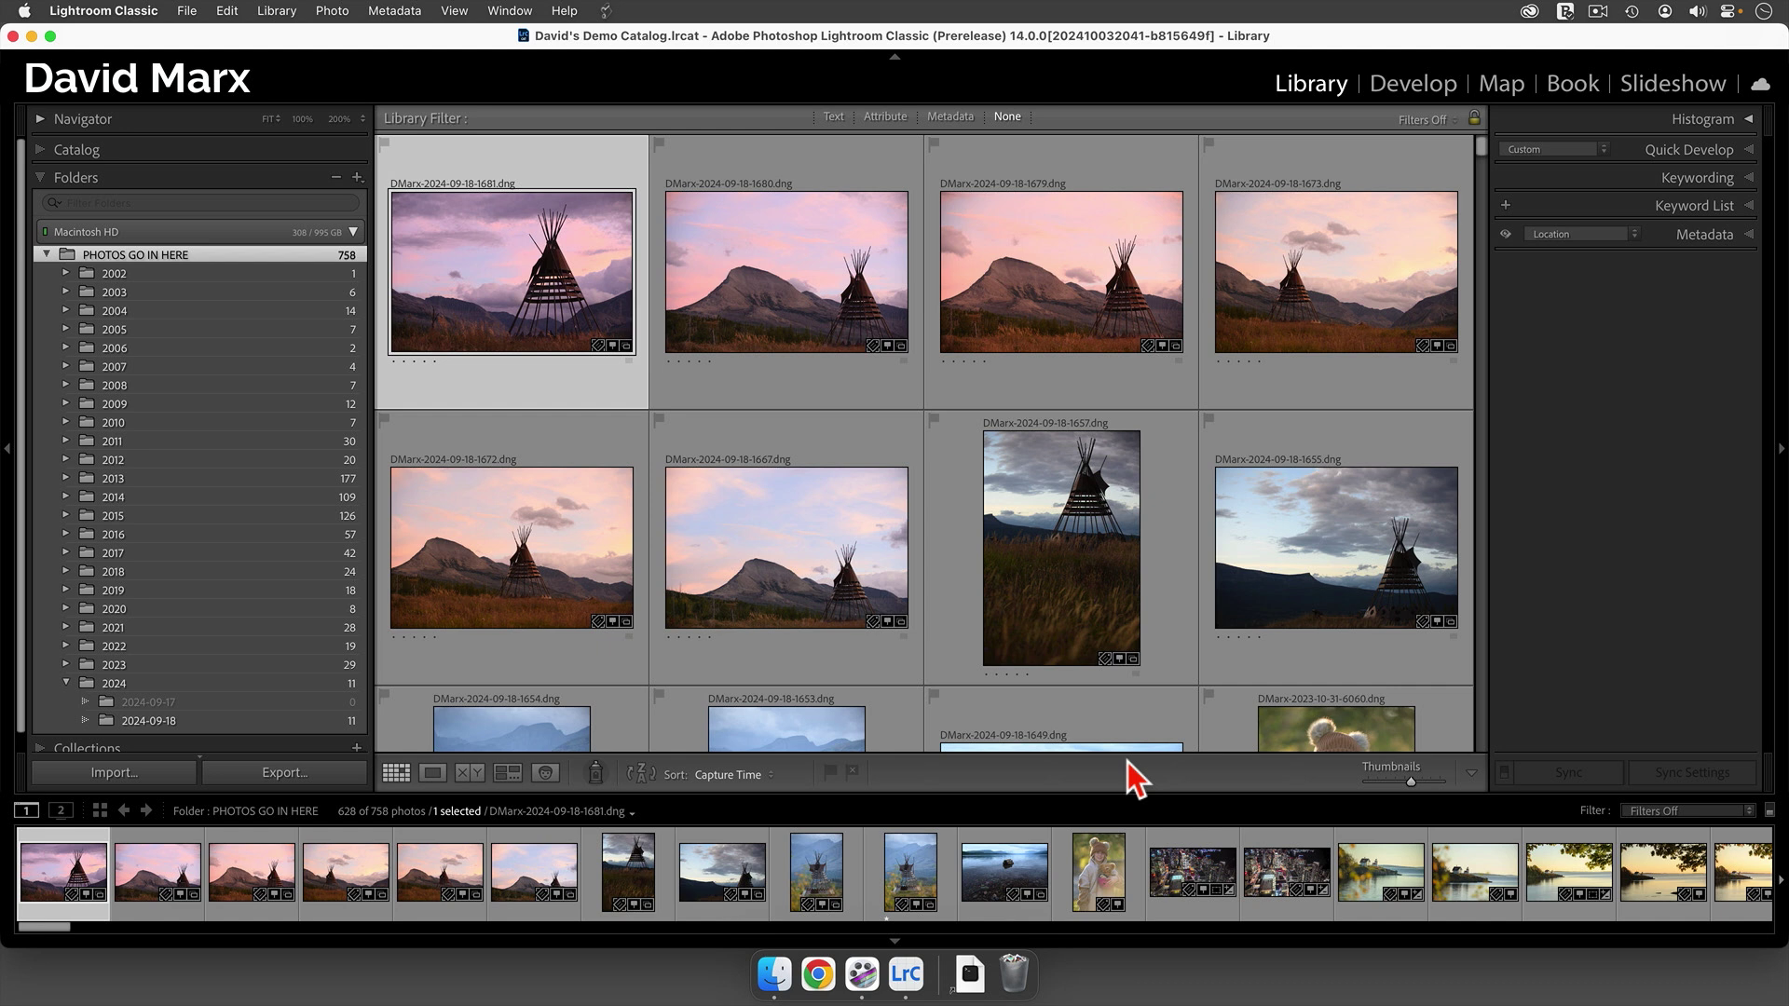
- Set David's Demo Catalog.lrcat as the default startup catalog in General preferences
click(90, 9)
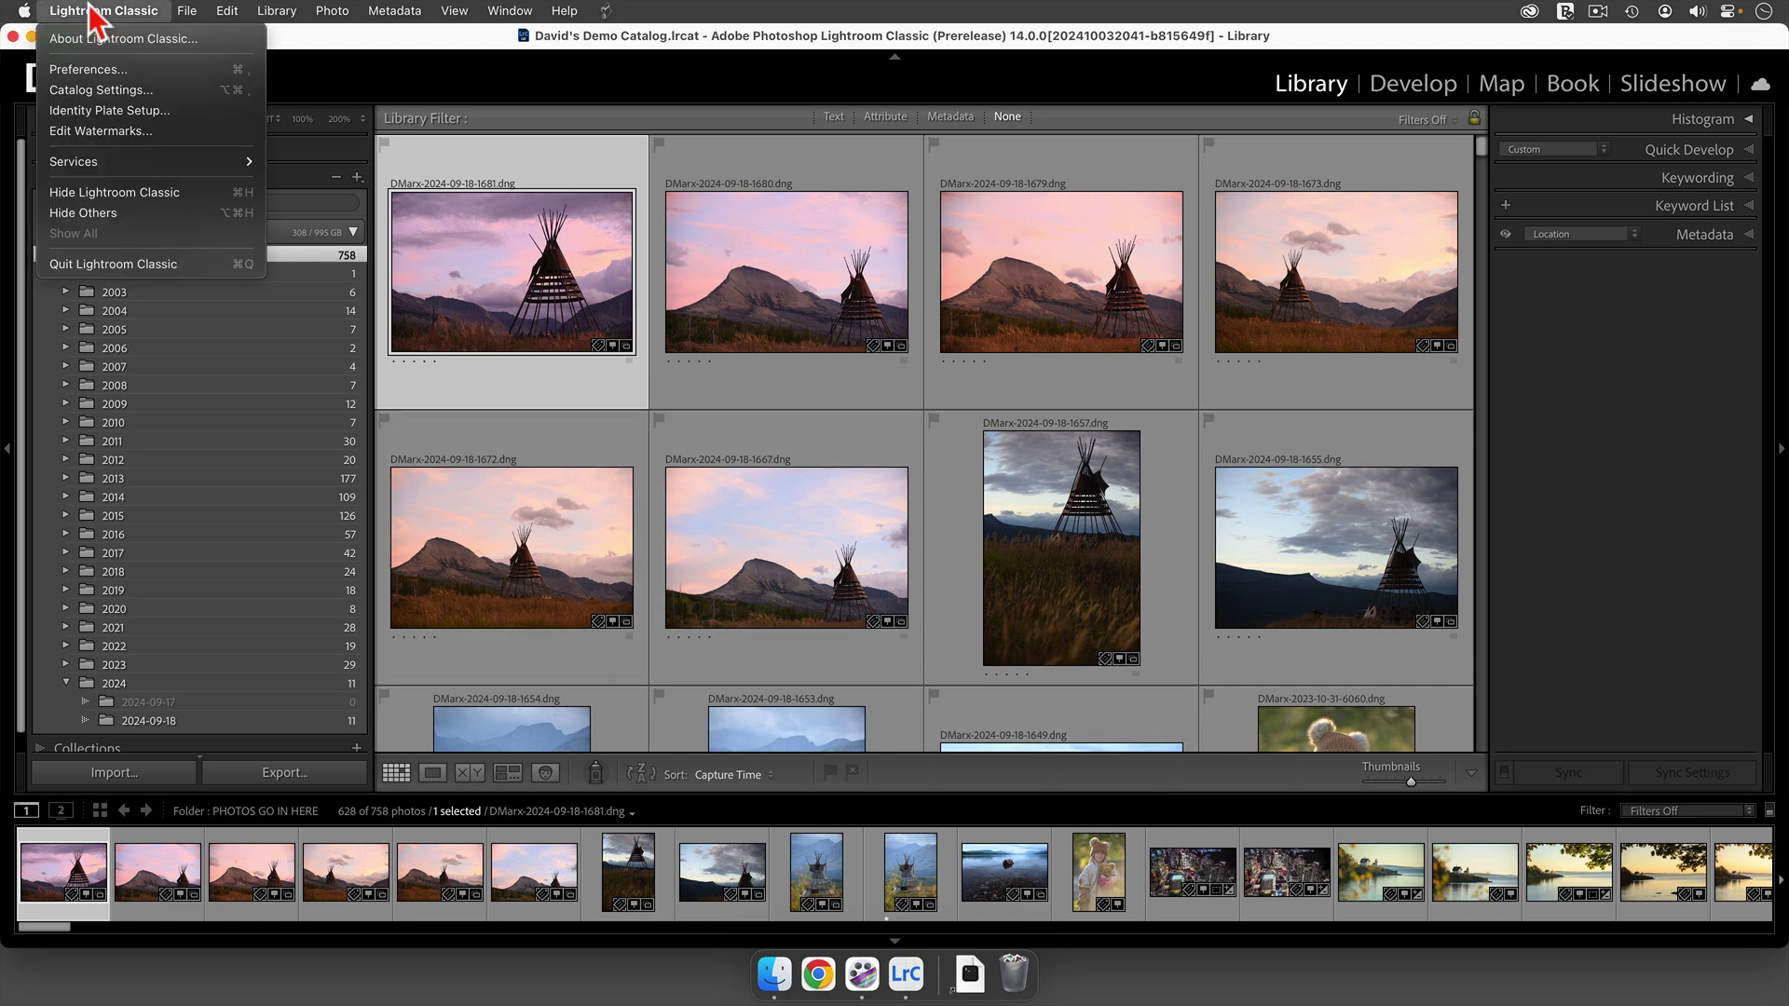
click(97, 67)
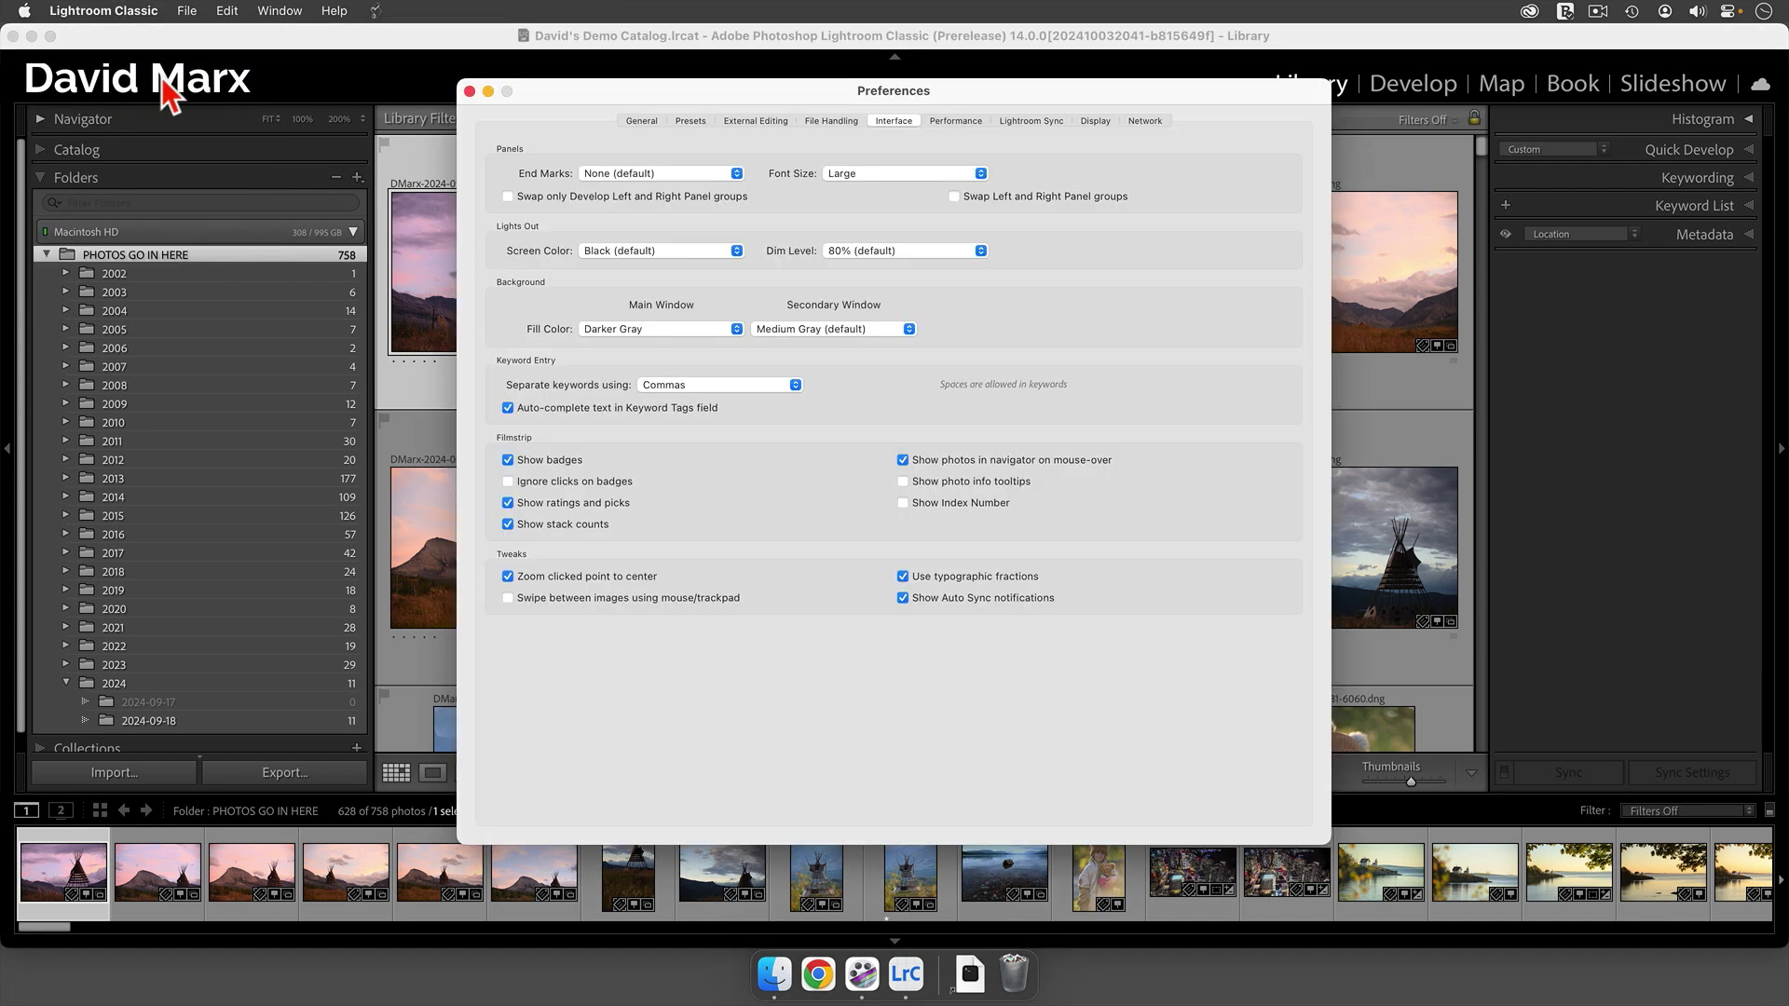
click(643, 122)
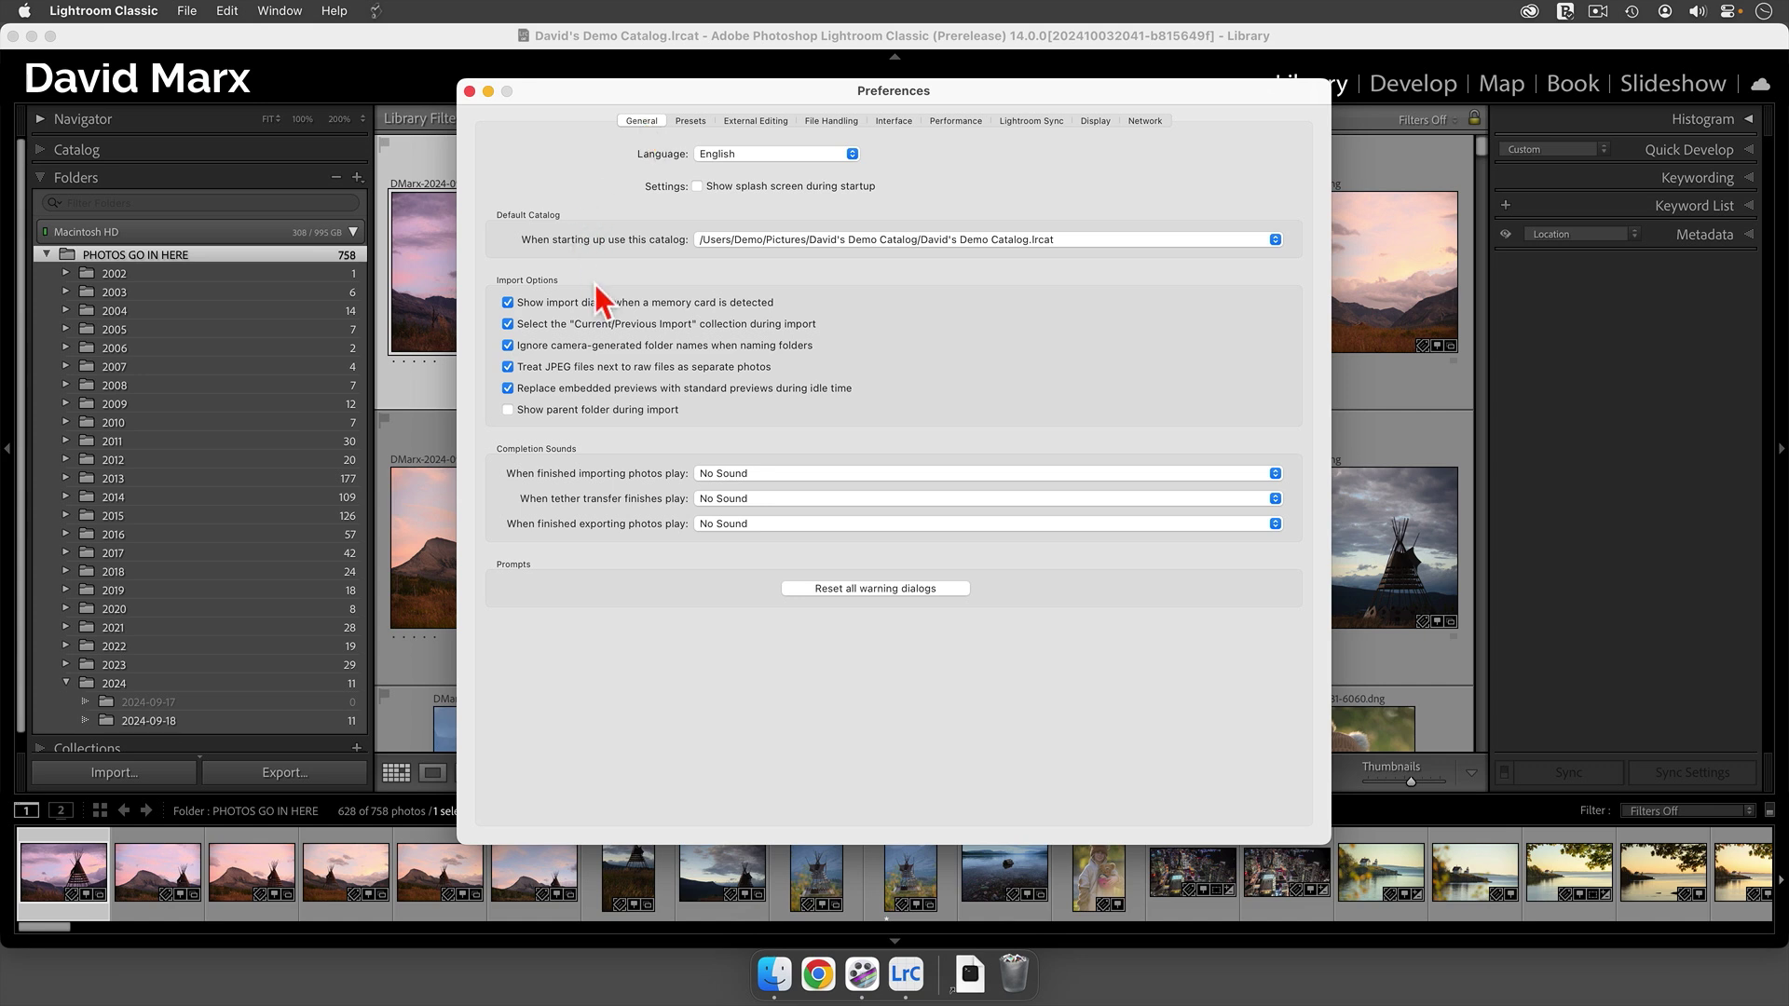
click(1242, 244)
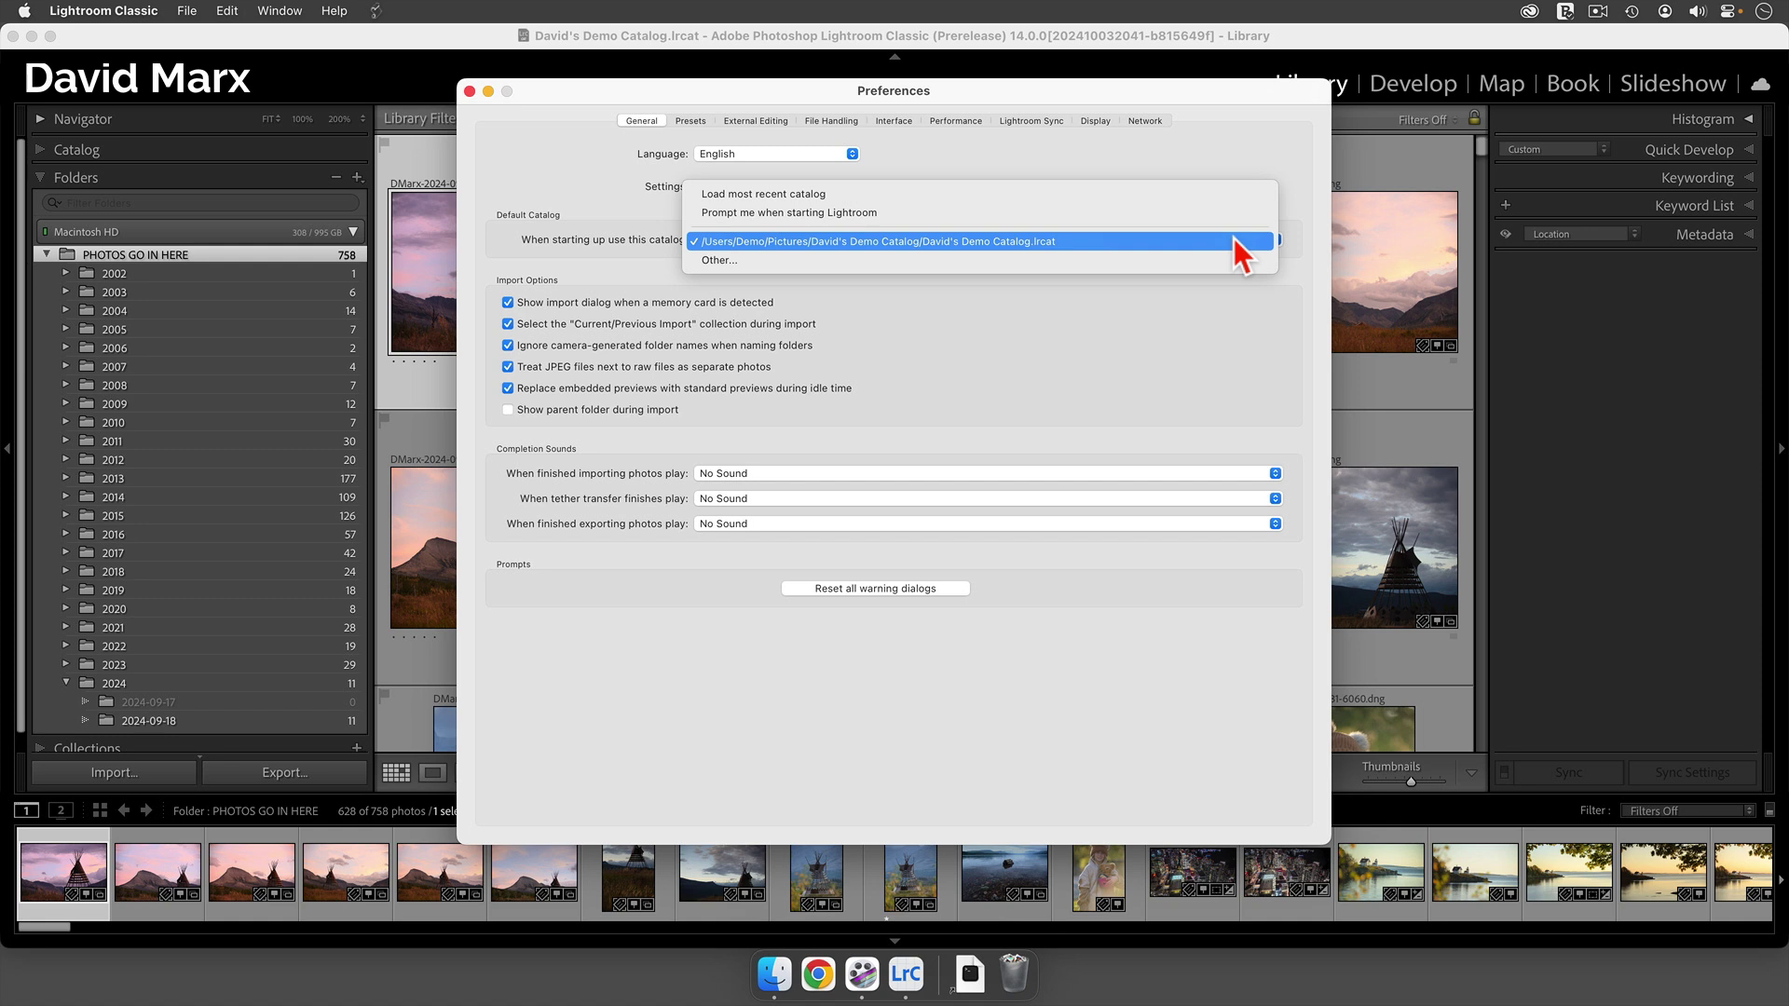
click(1235, 242)
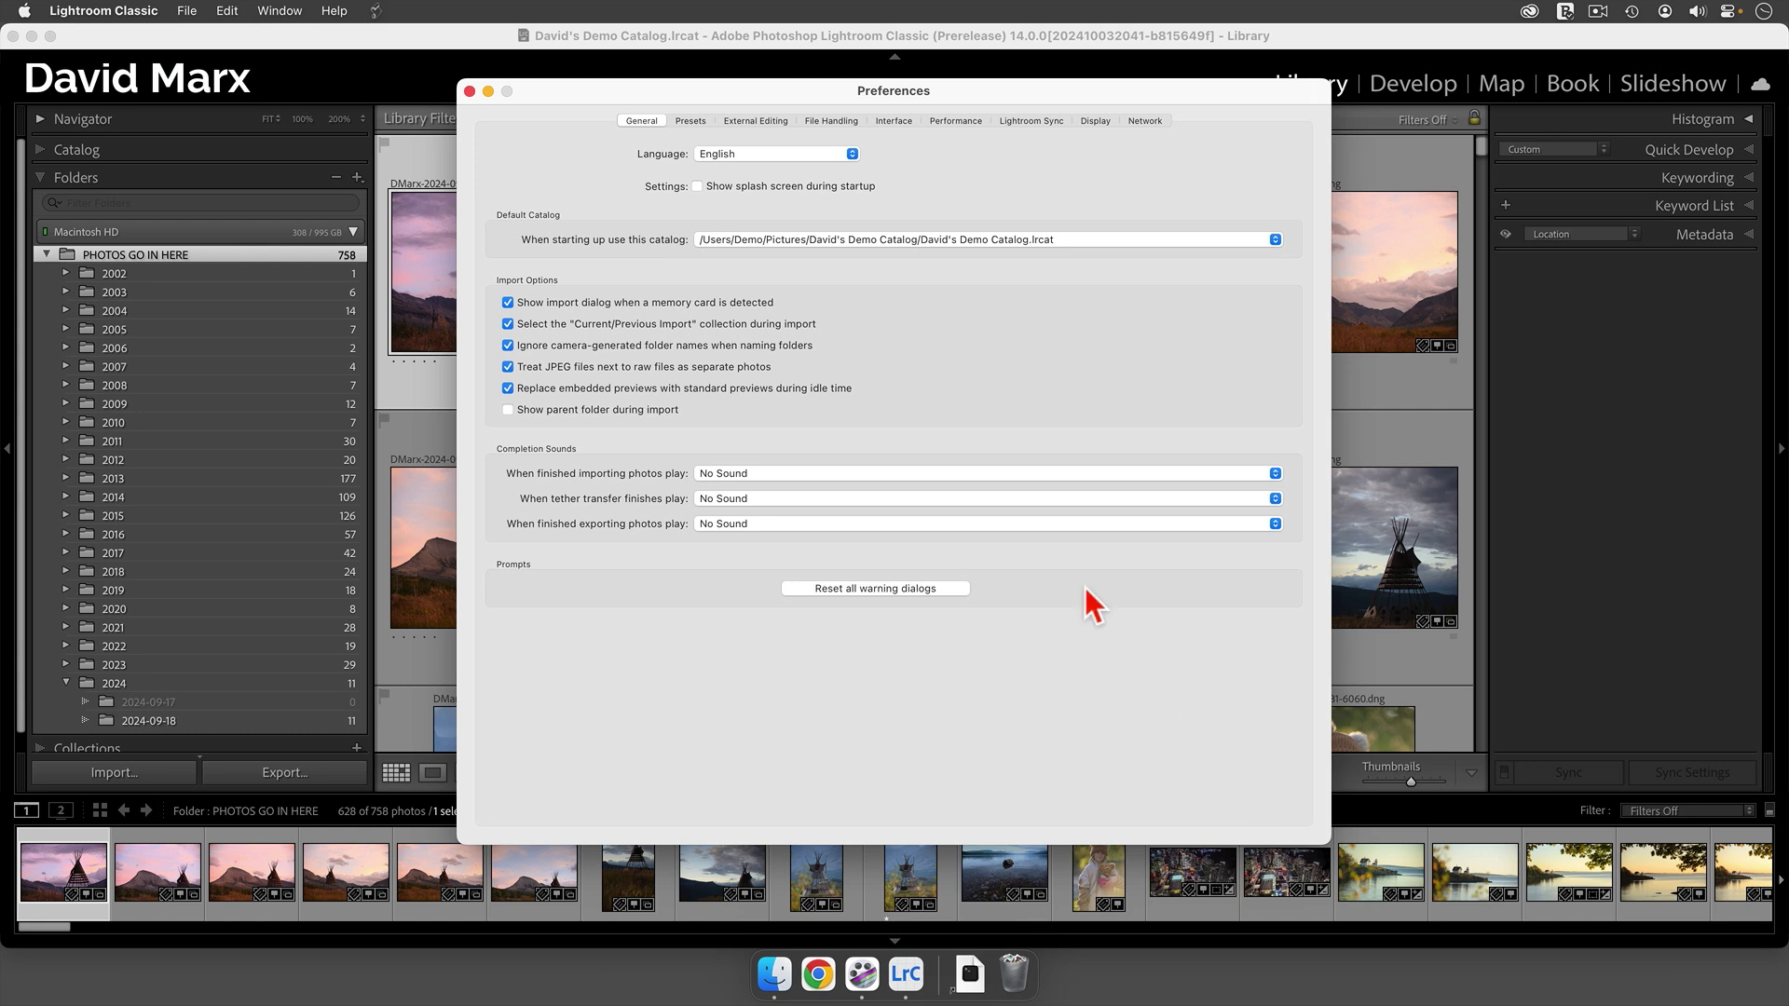
- Set Back up catalog to 'When Lightroom next exits' in Catalog Settings
click(470, 91)
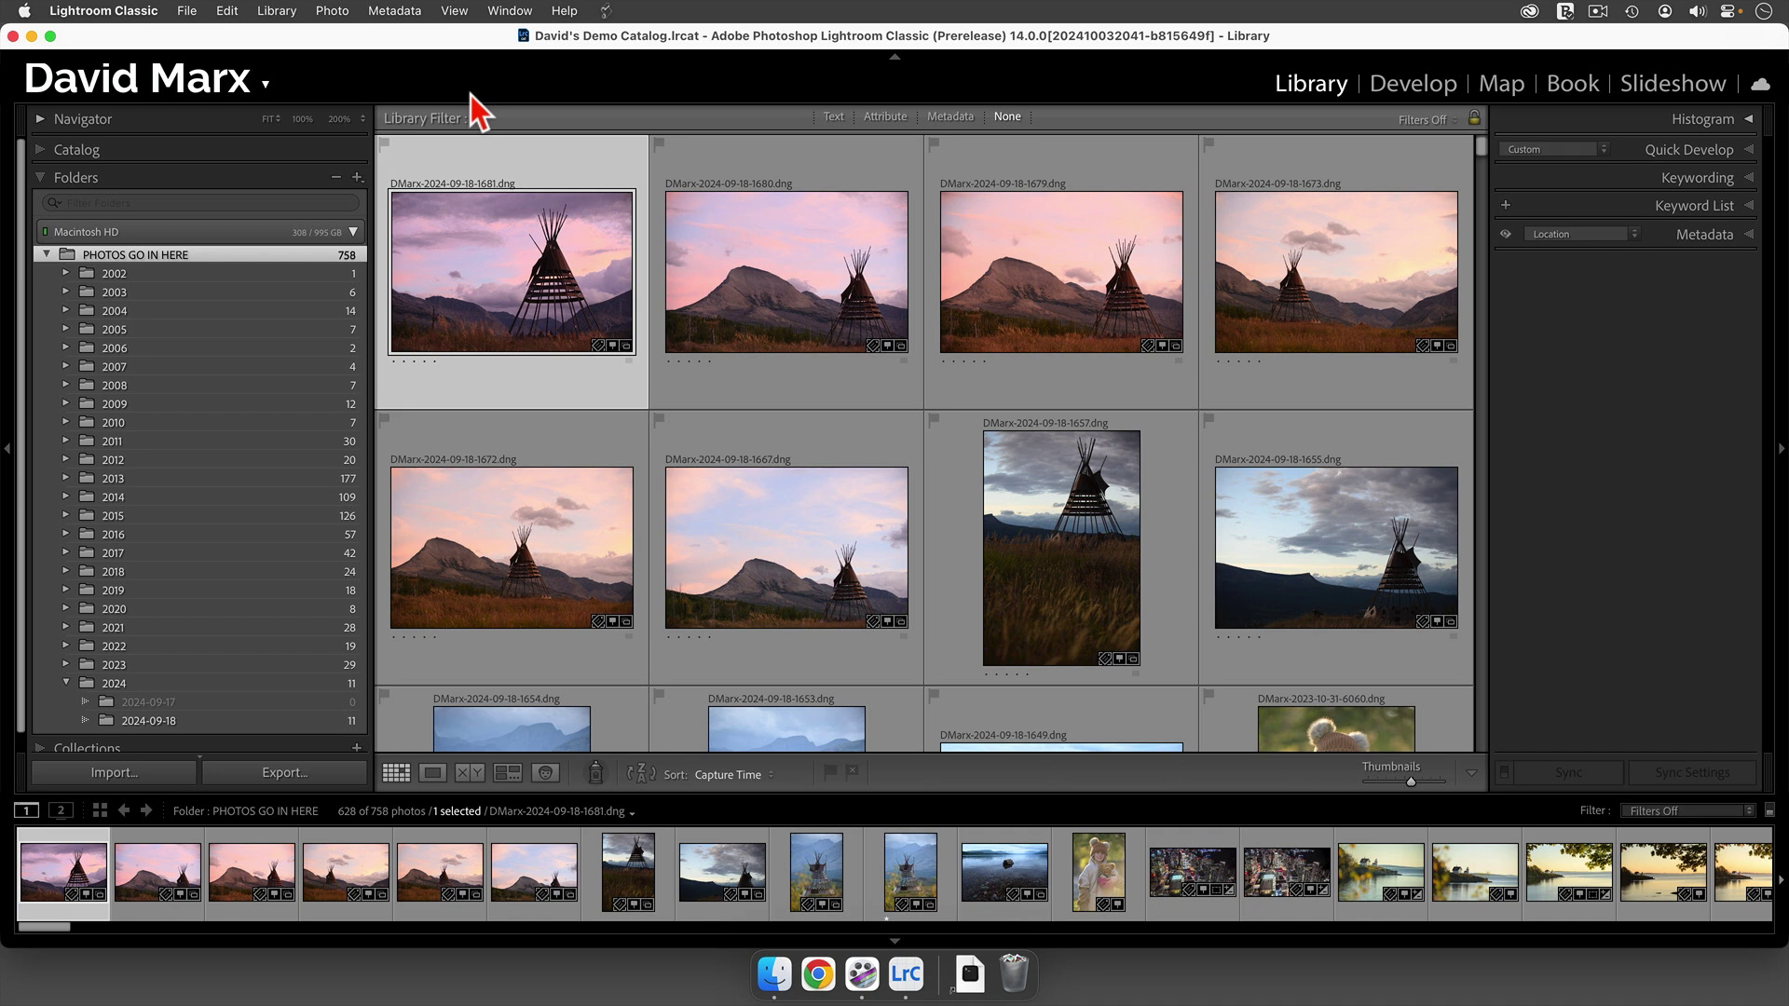
click(151, 11)
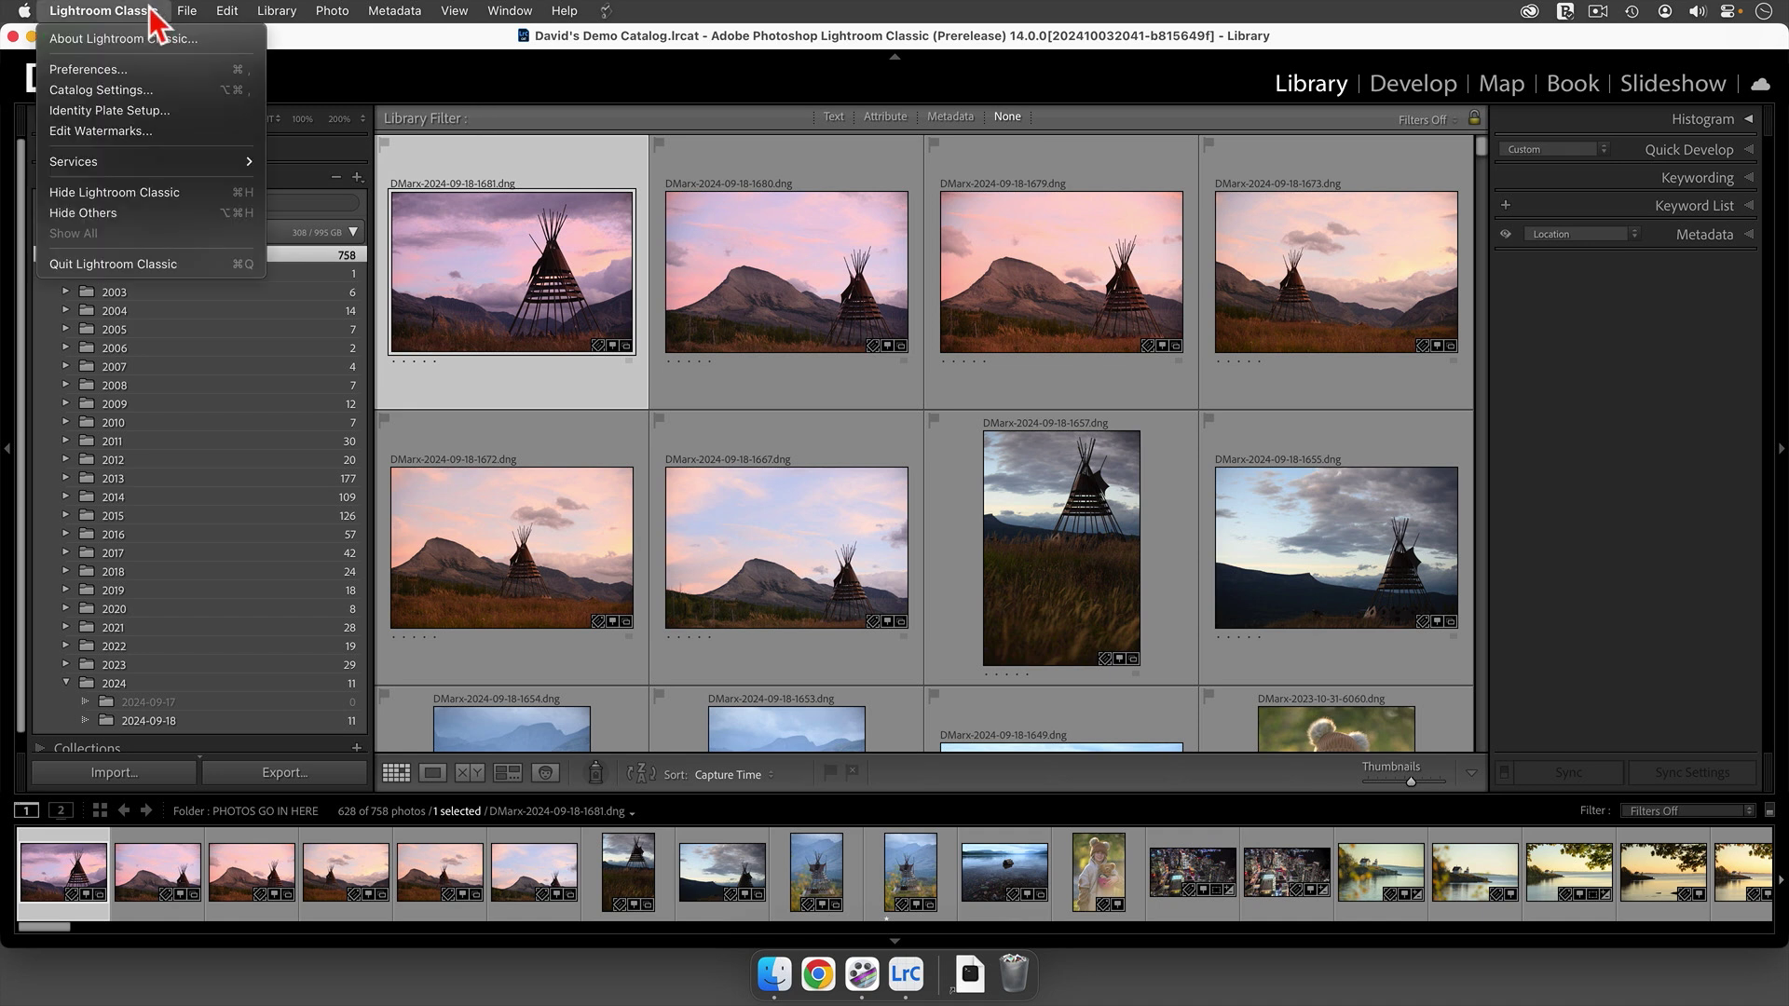
click(149, 91)
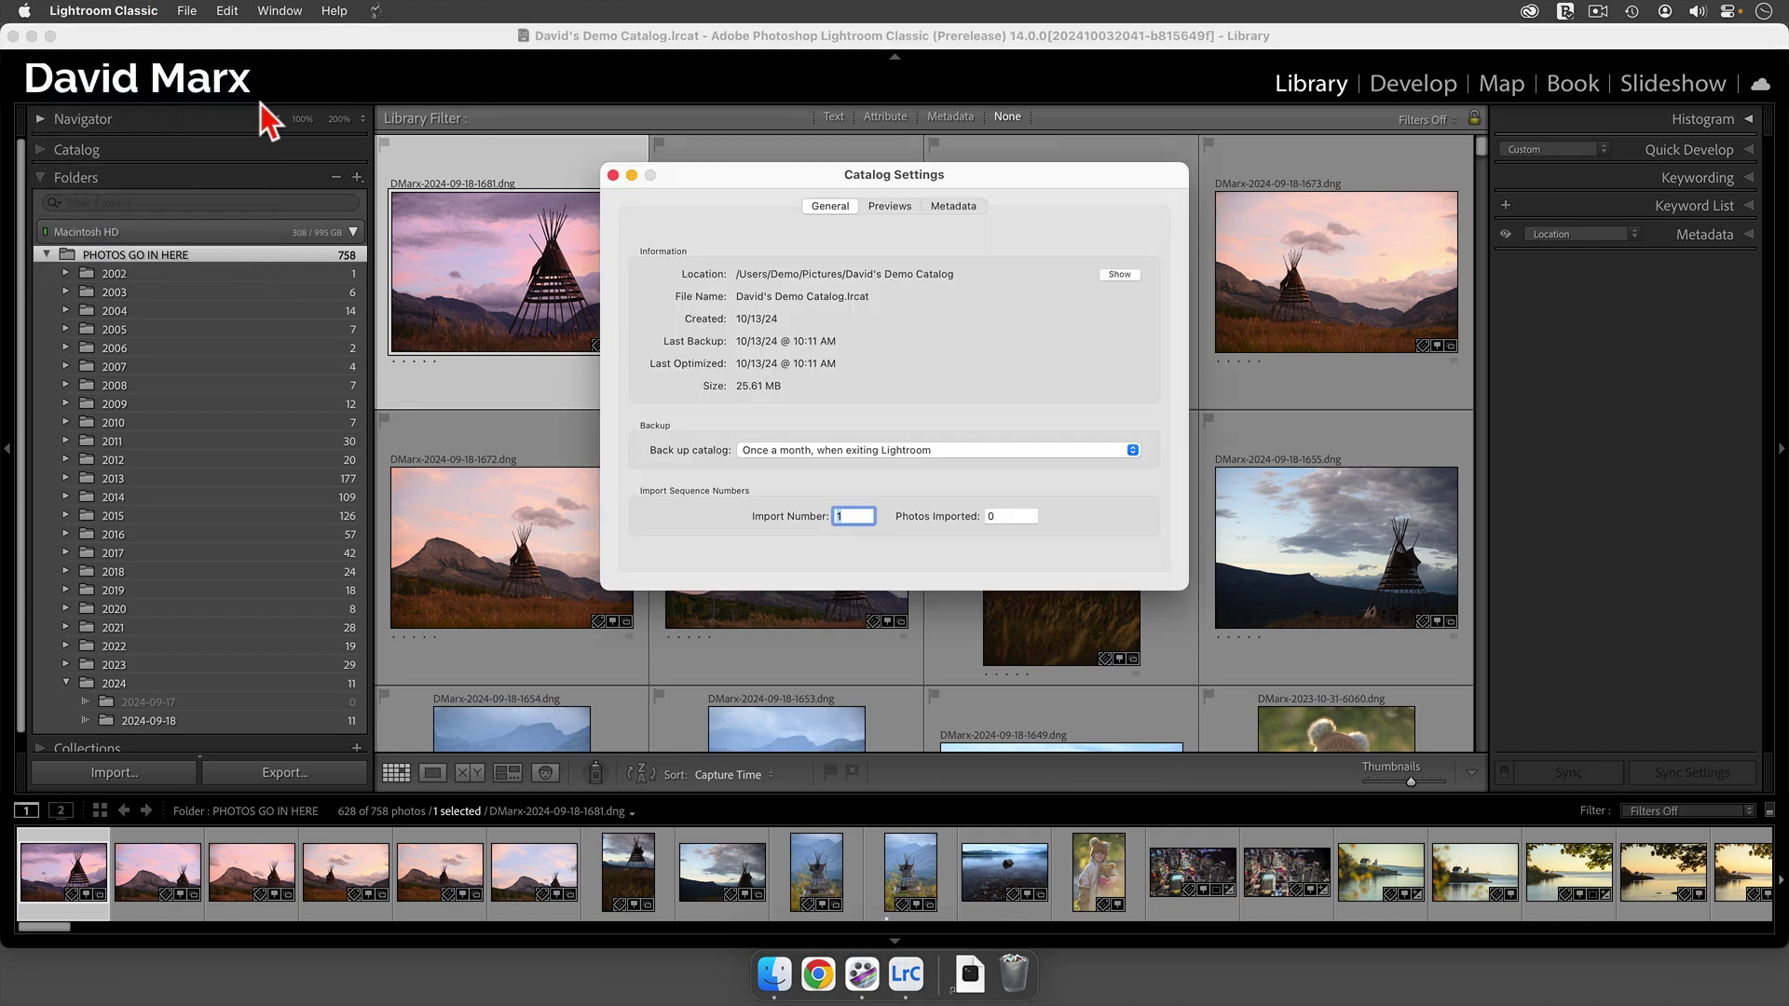
click(822, 445)
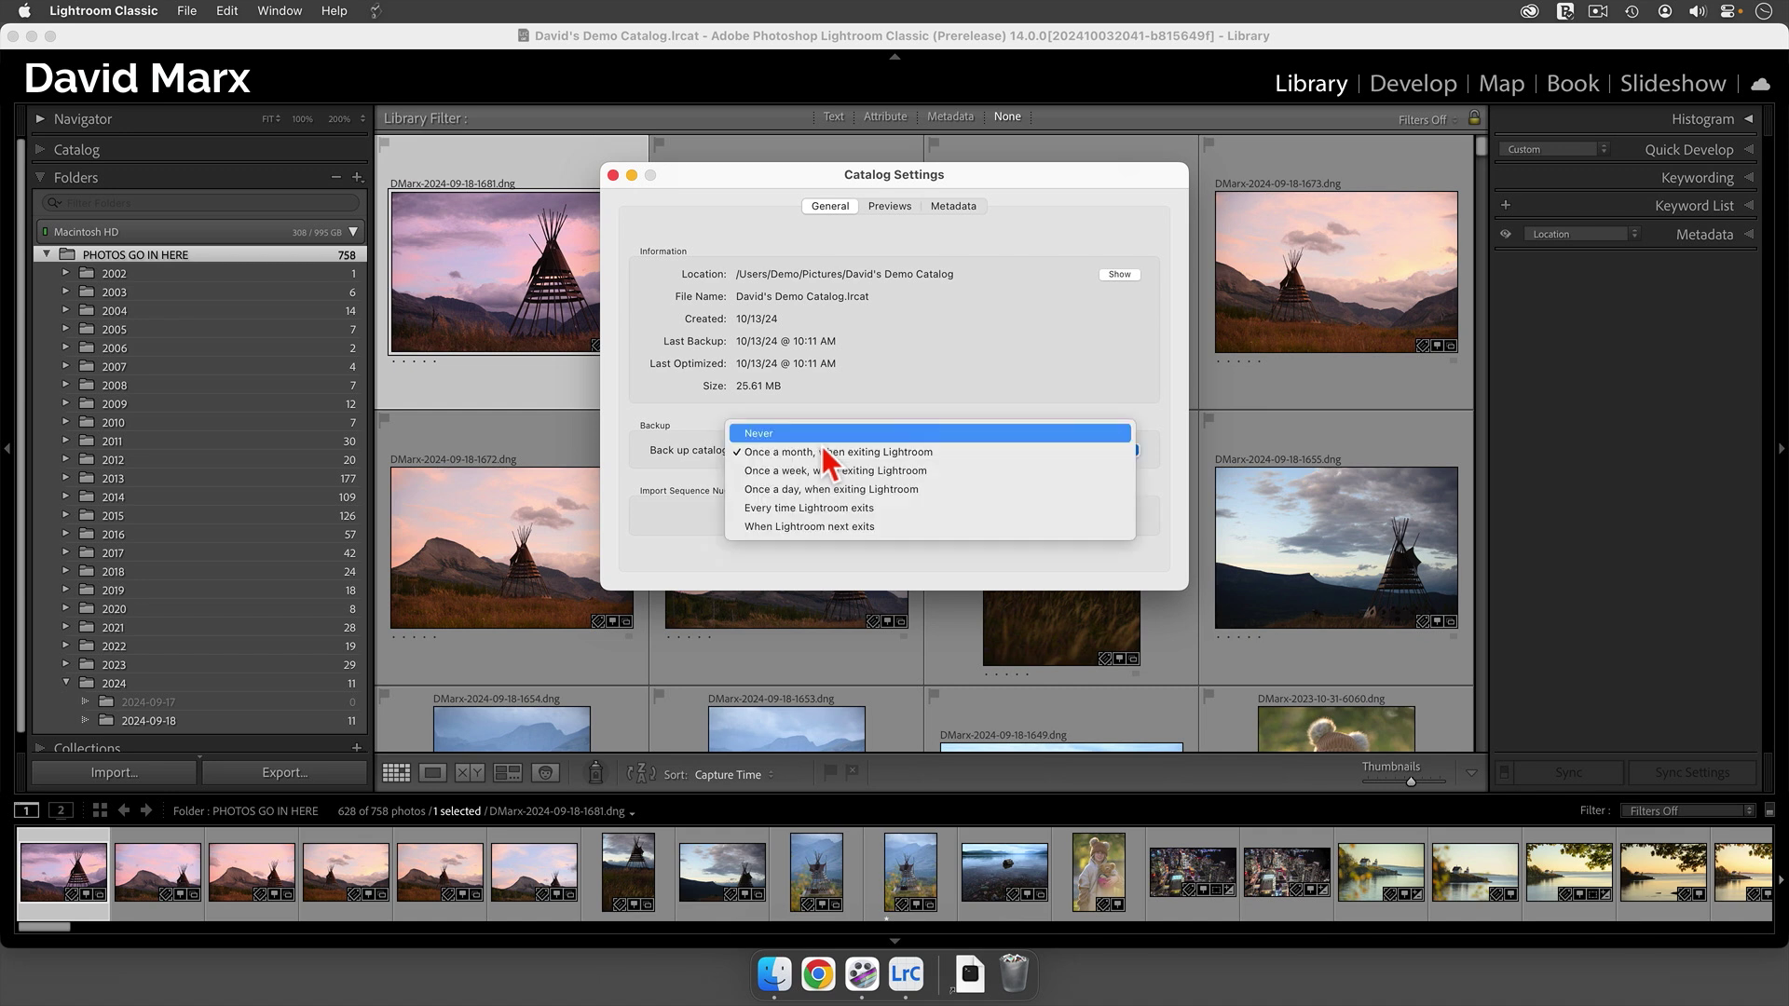
click(839, 528)
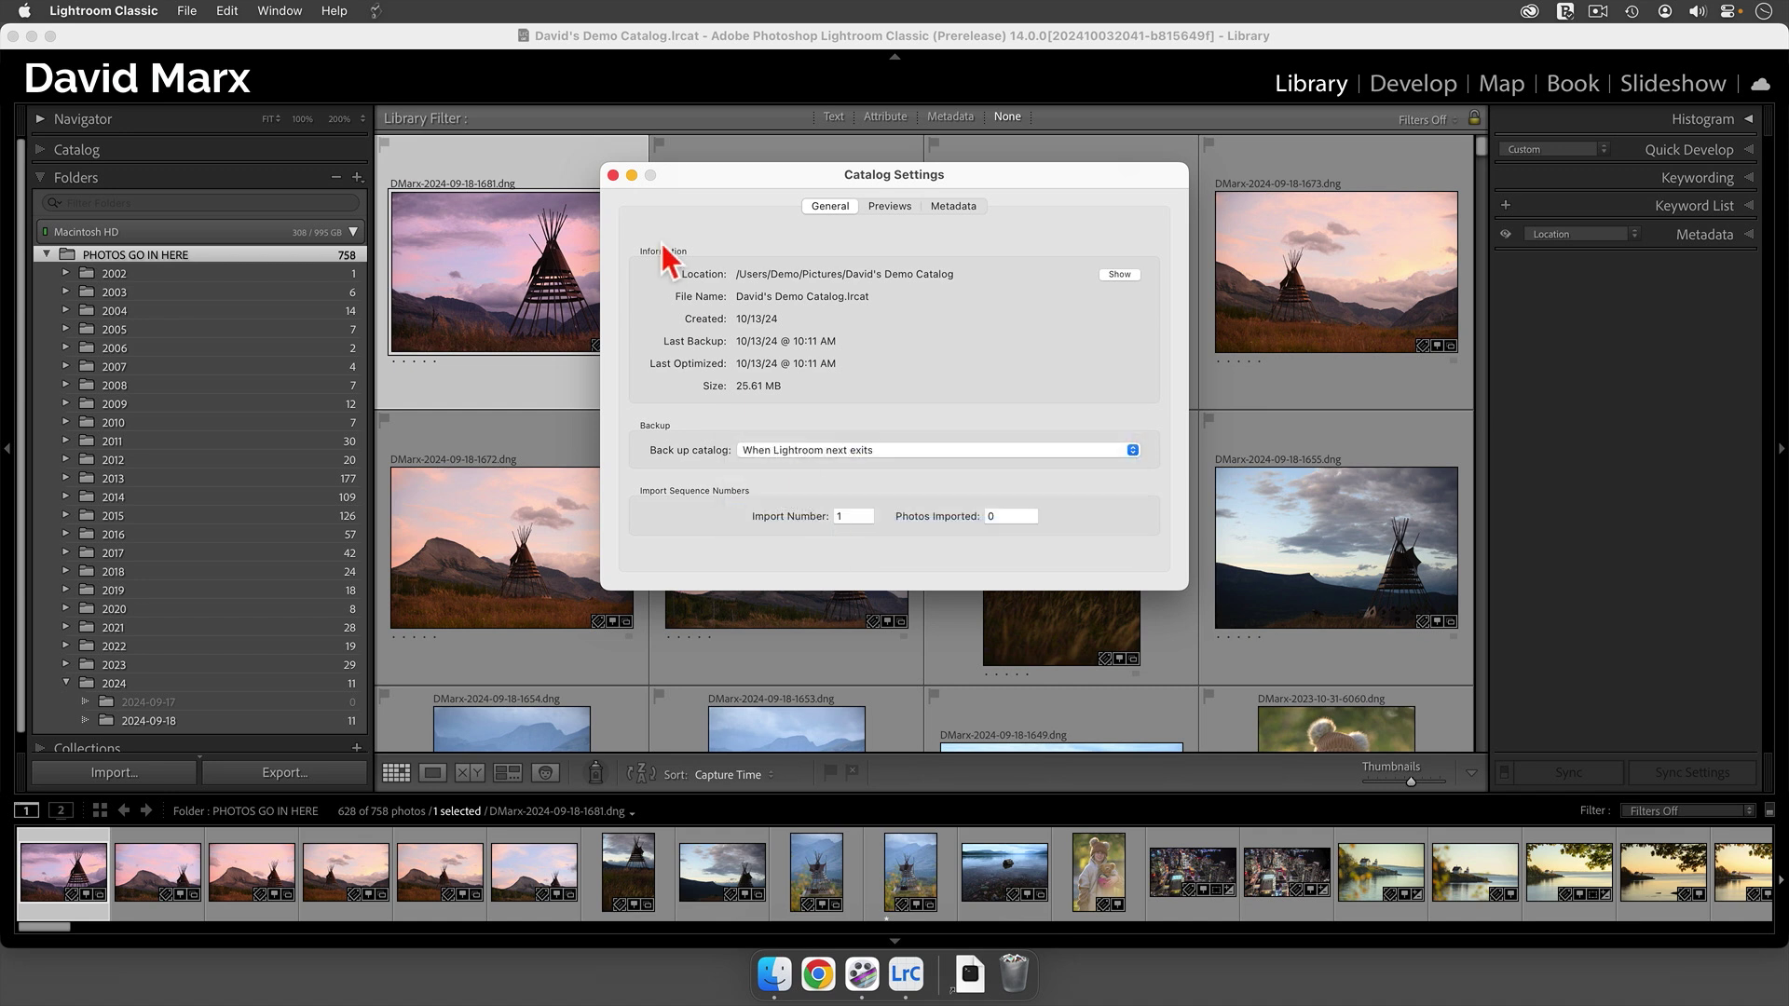
click(613, 177)
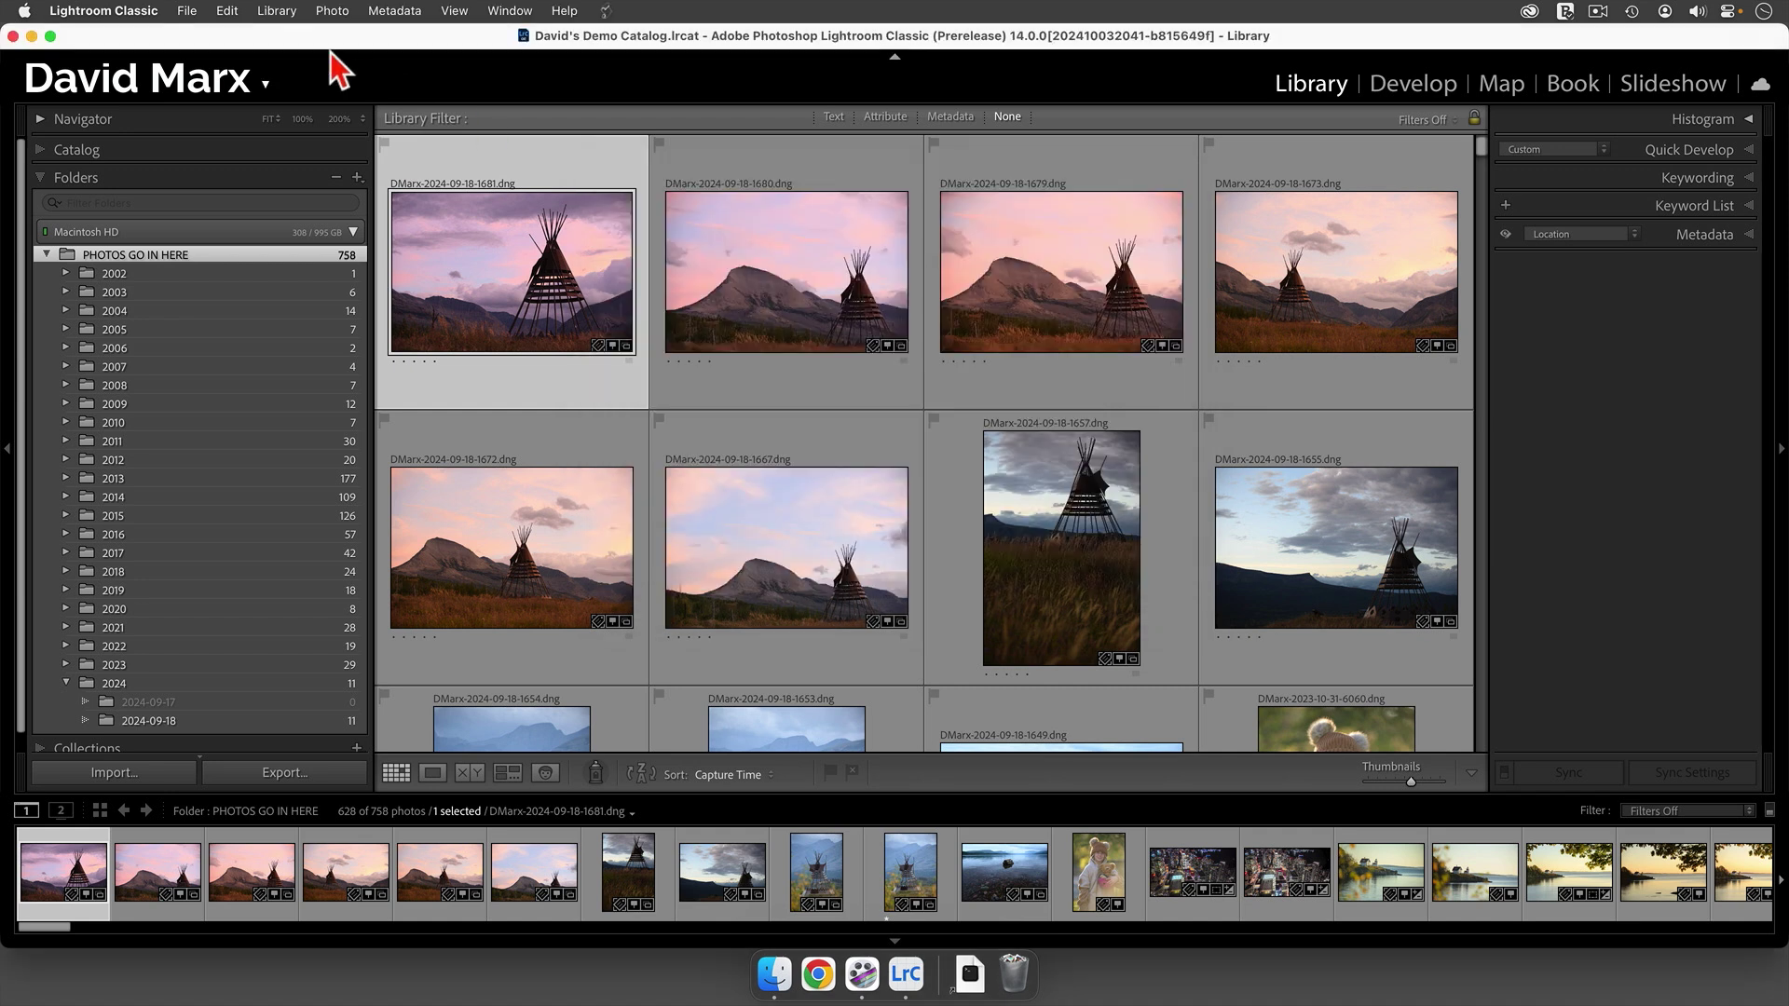
- Quit Lightroom Classic and run the catalog backup
click(102, 10)
click(176, 266)
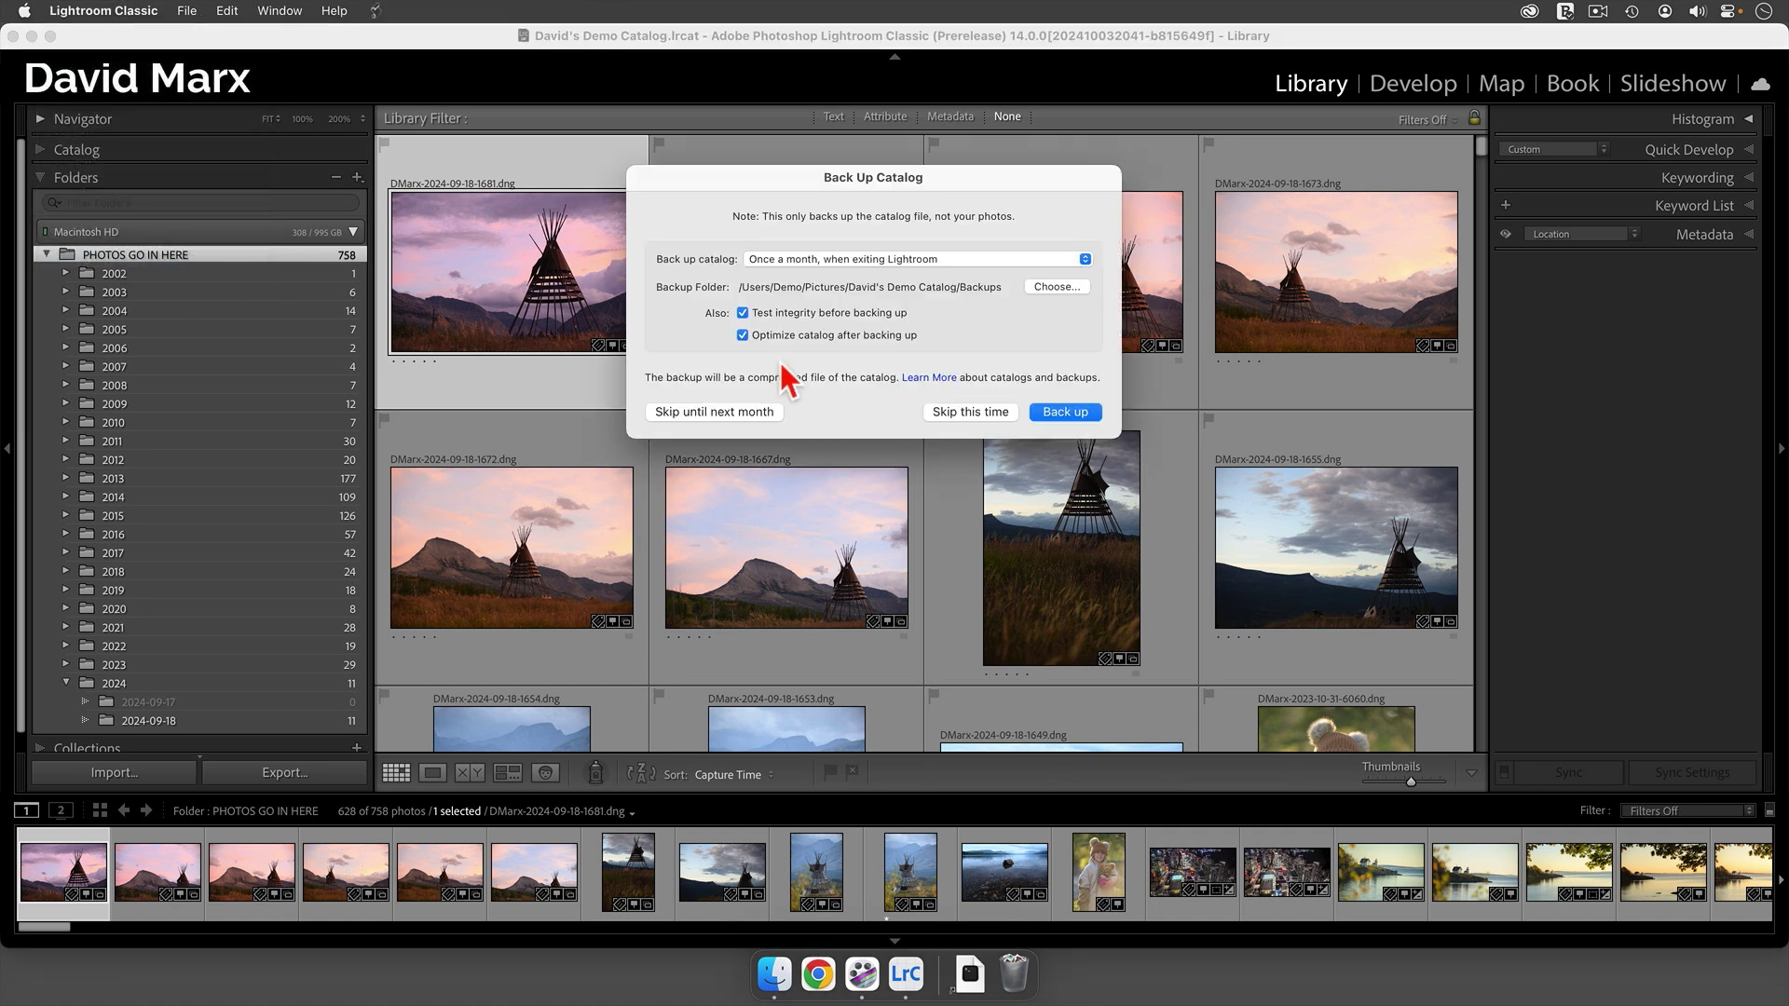
click(1077, 415)
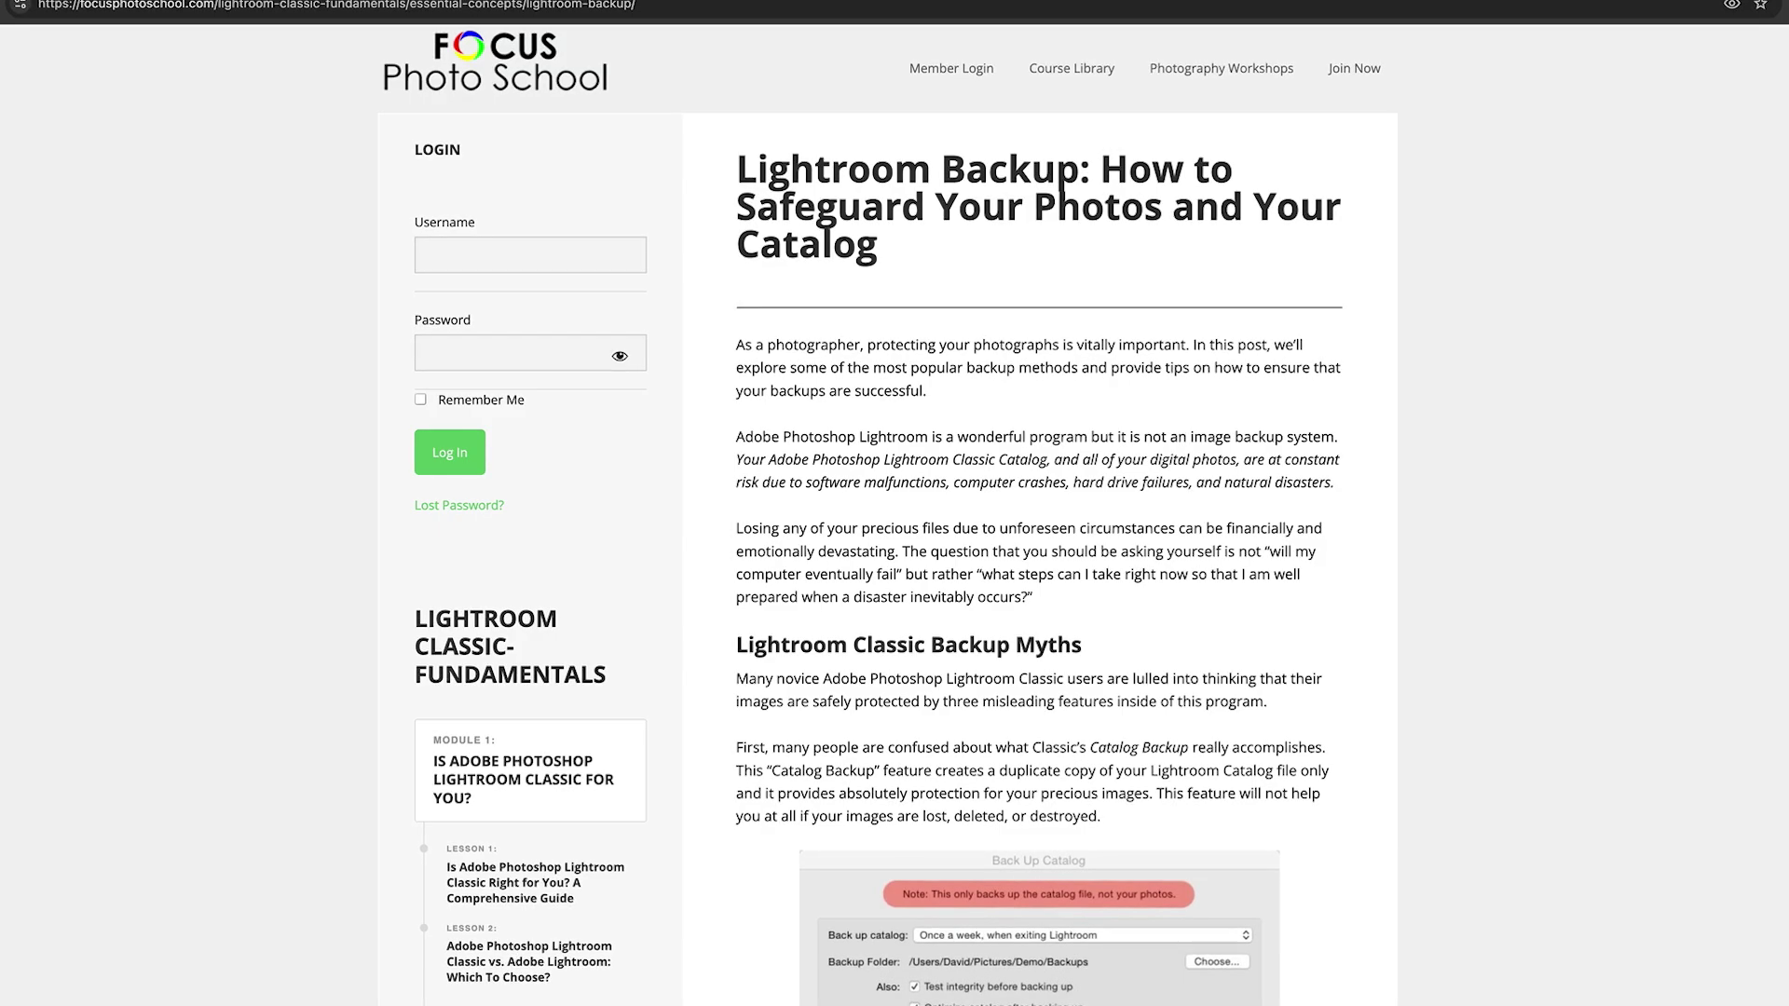
- Scroll past the Backblaze, Time Machine and Carbon Copy Cloner videos to On-Site & Off-Site Backups
scroll(895, 503, down, 5)
scroll(895, 503, down, 3)
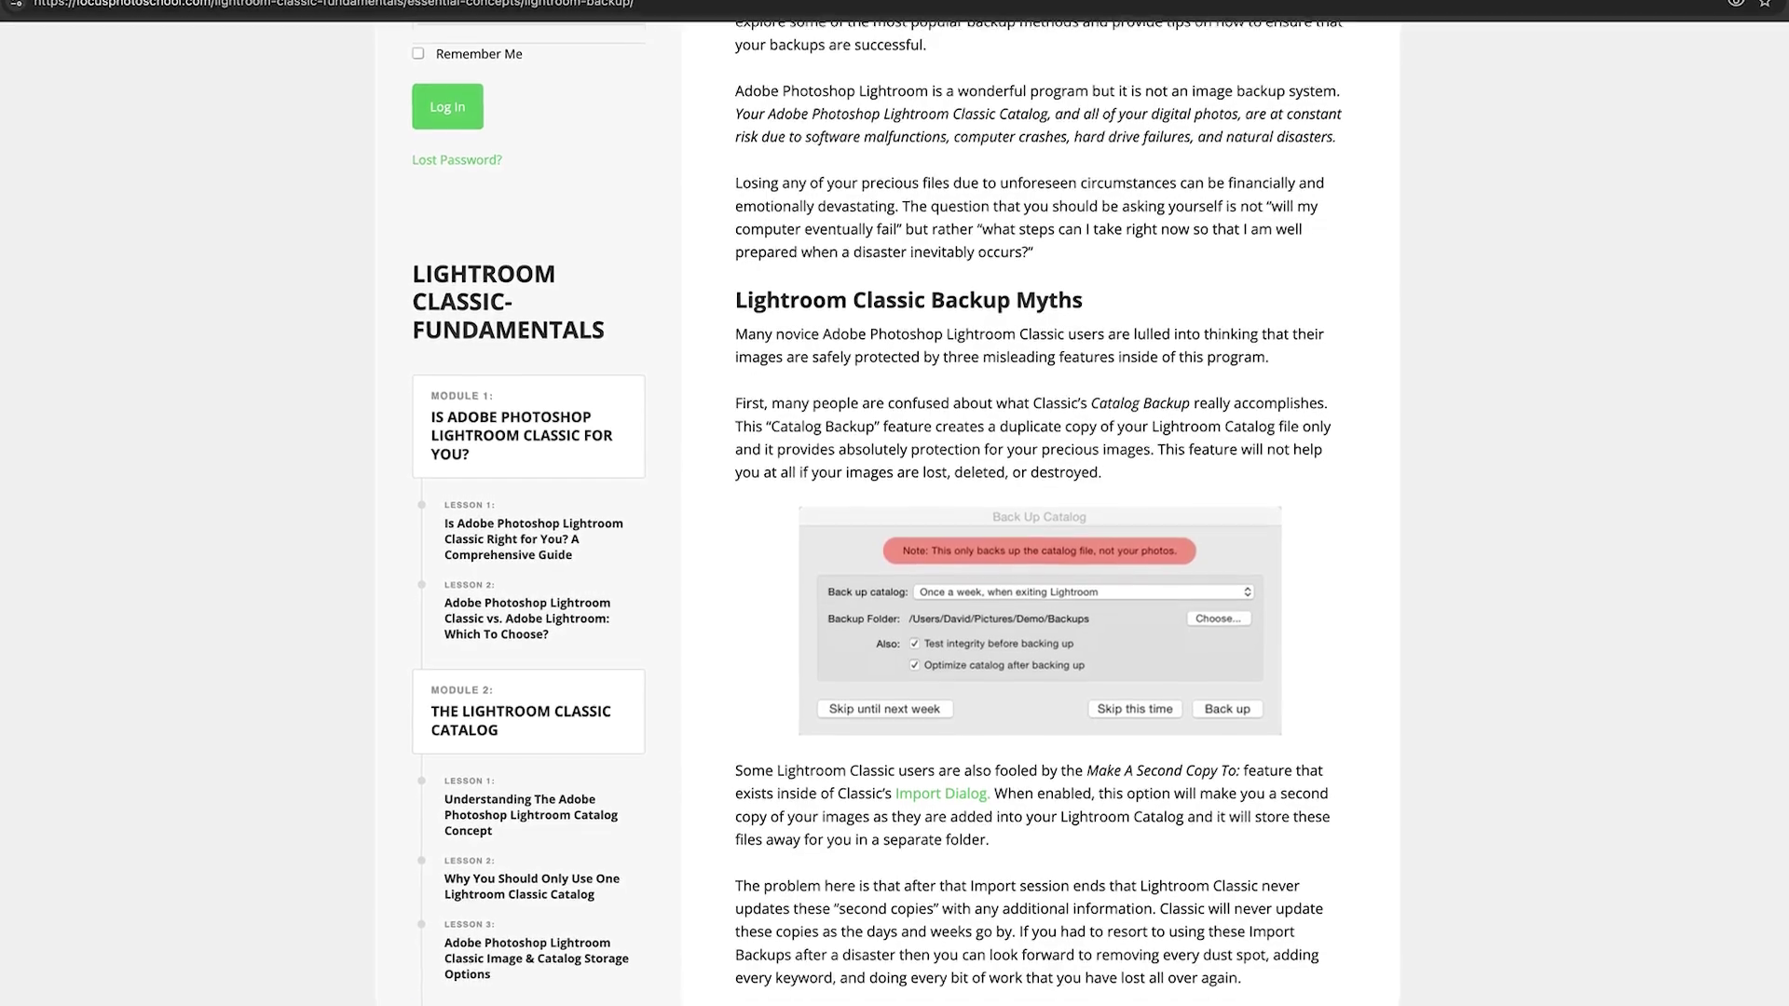
scroll(895, 504, down, 3)
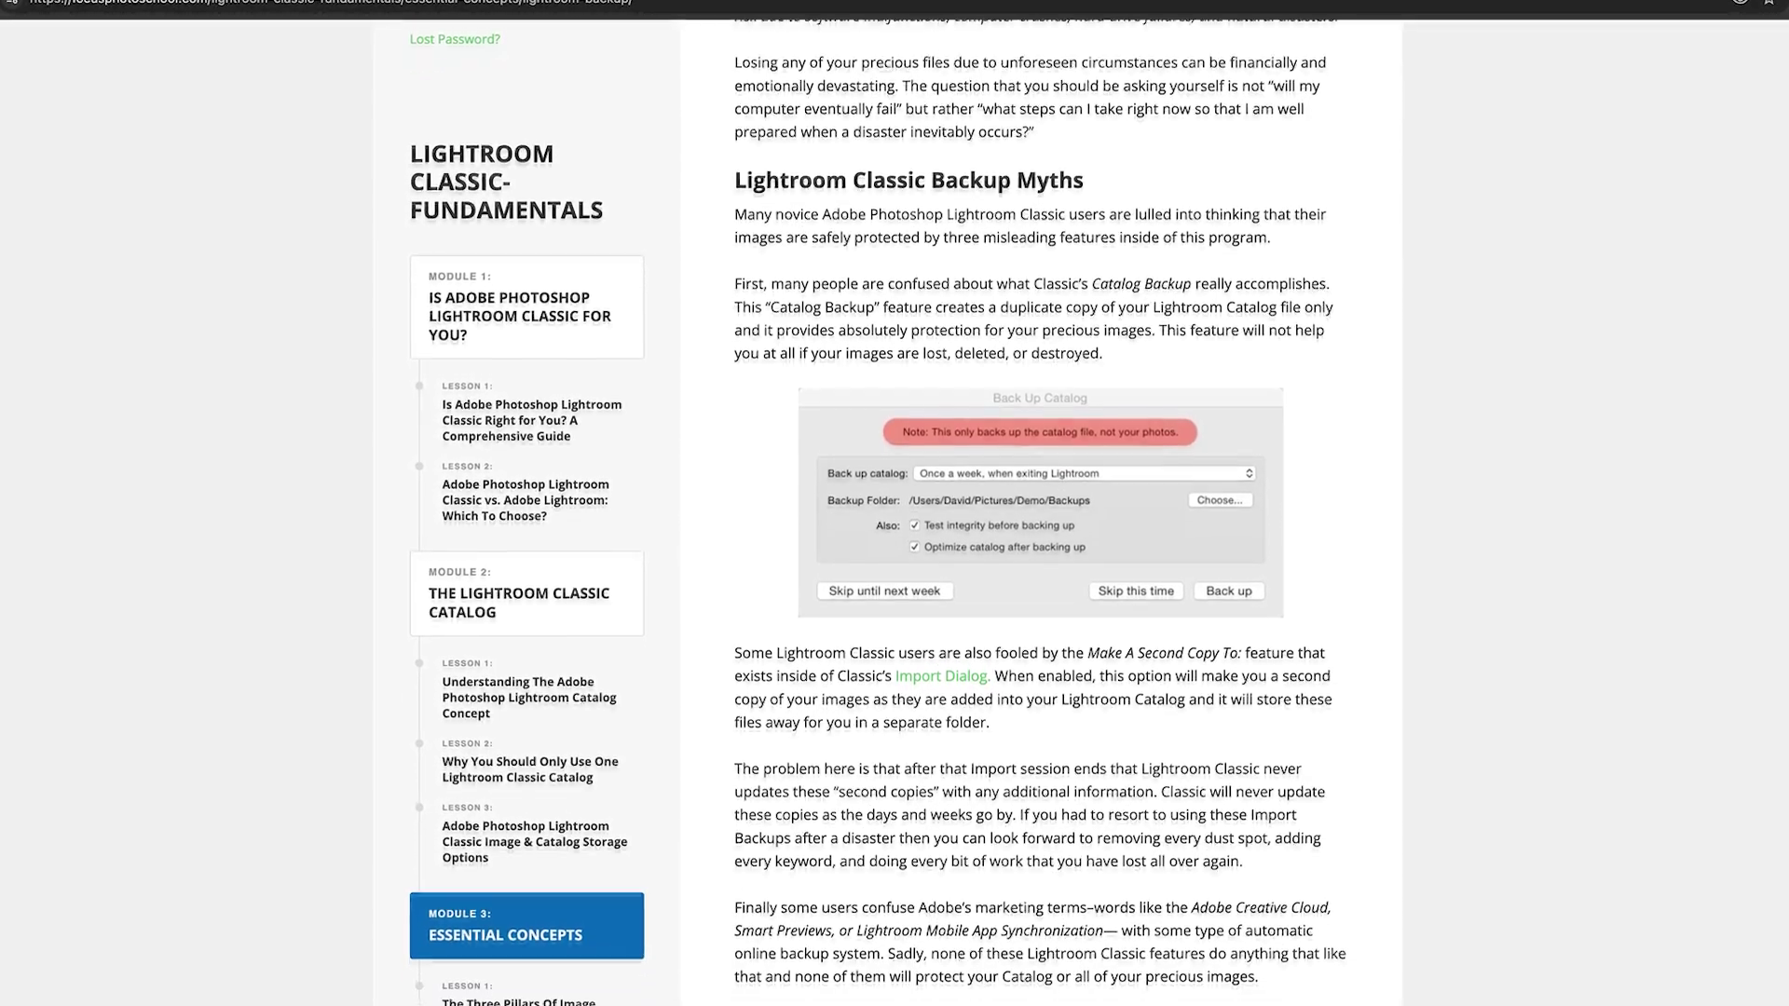
scroll(895, 503, down, 3)
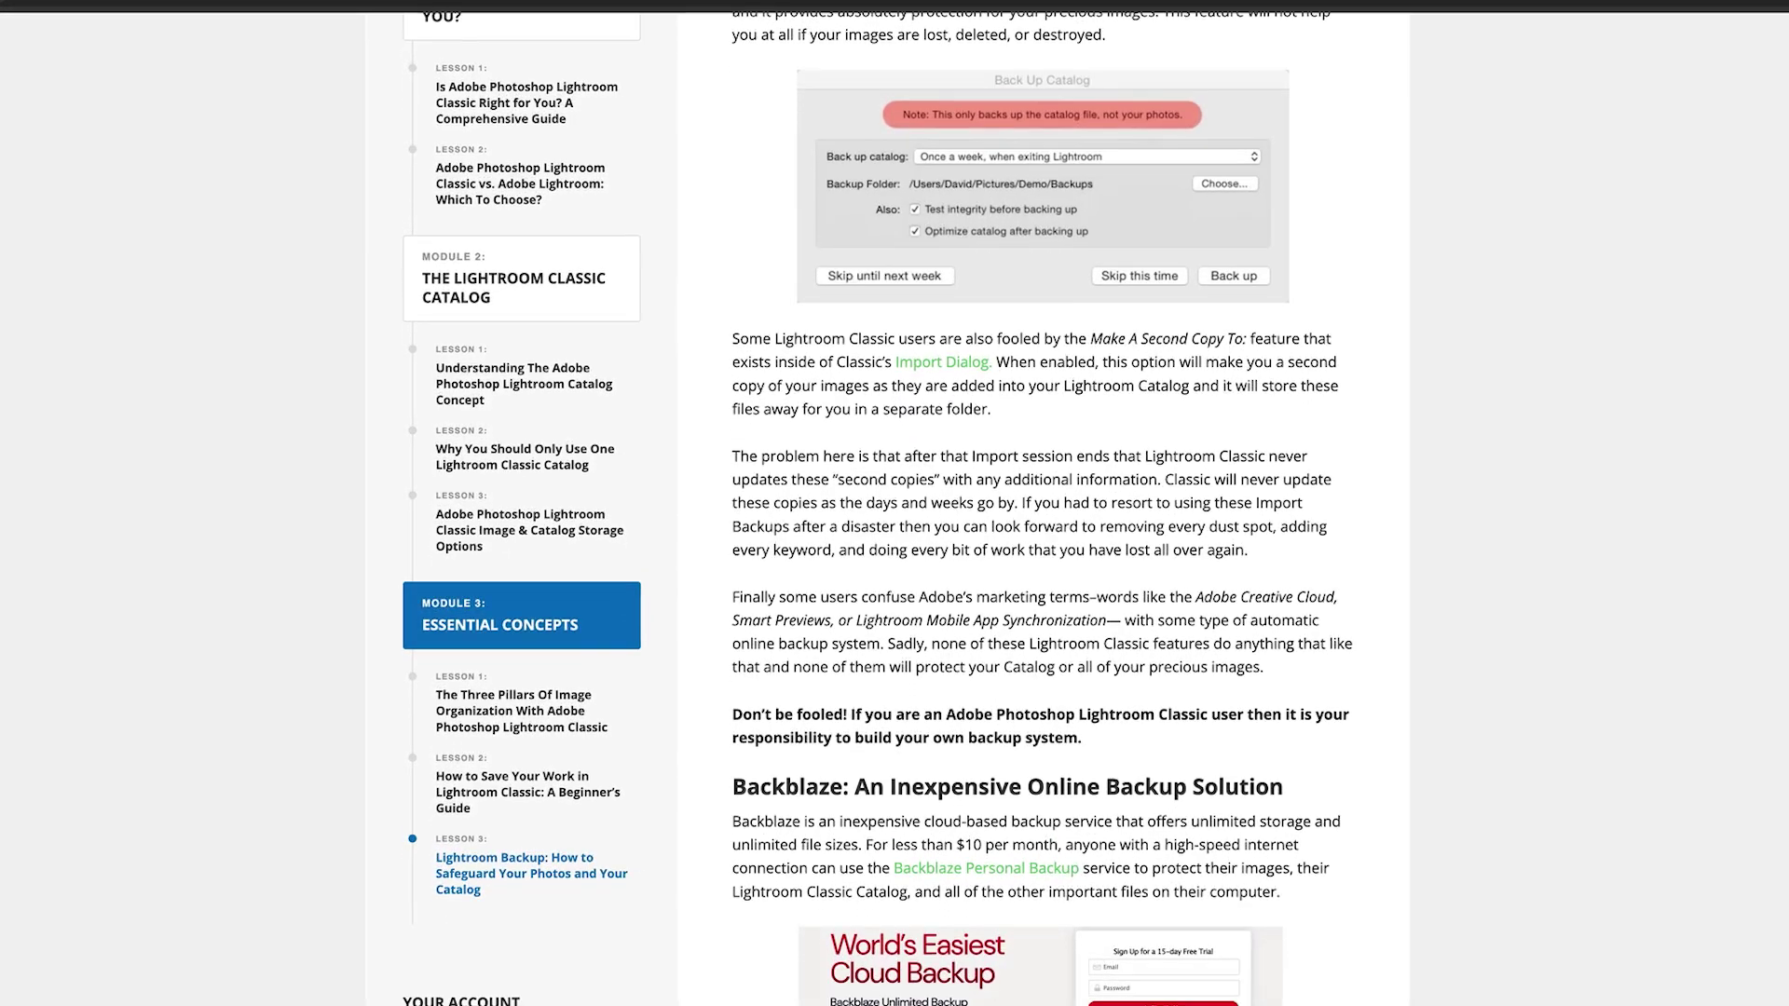
scroll(894, 503, down, 3)
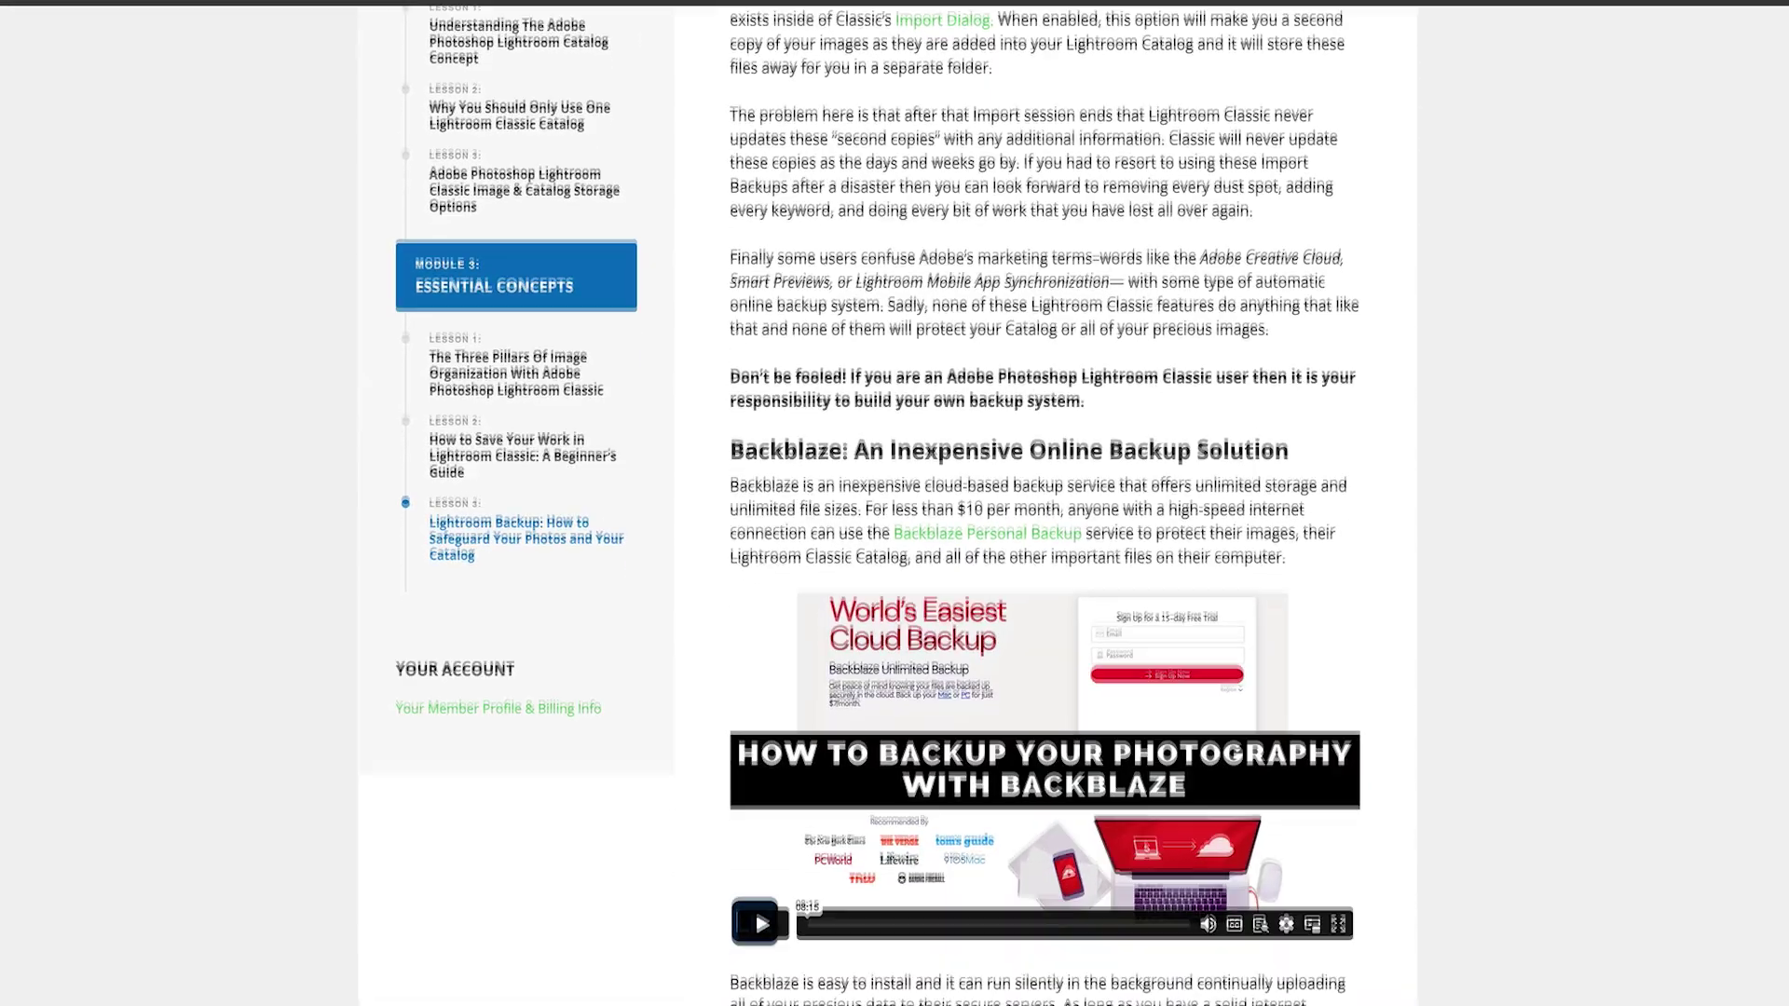
scroll(895, 503, down, 3)
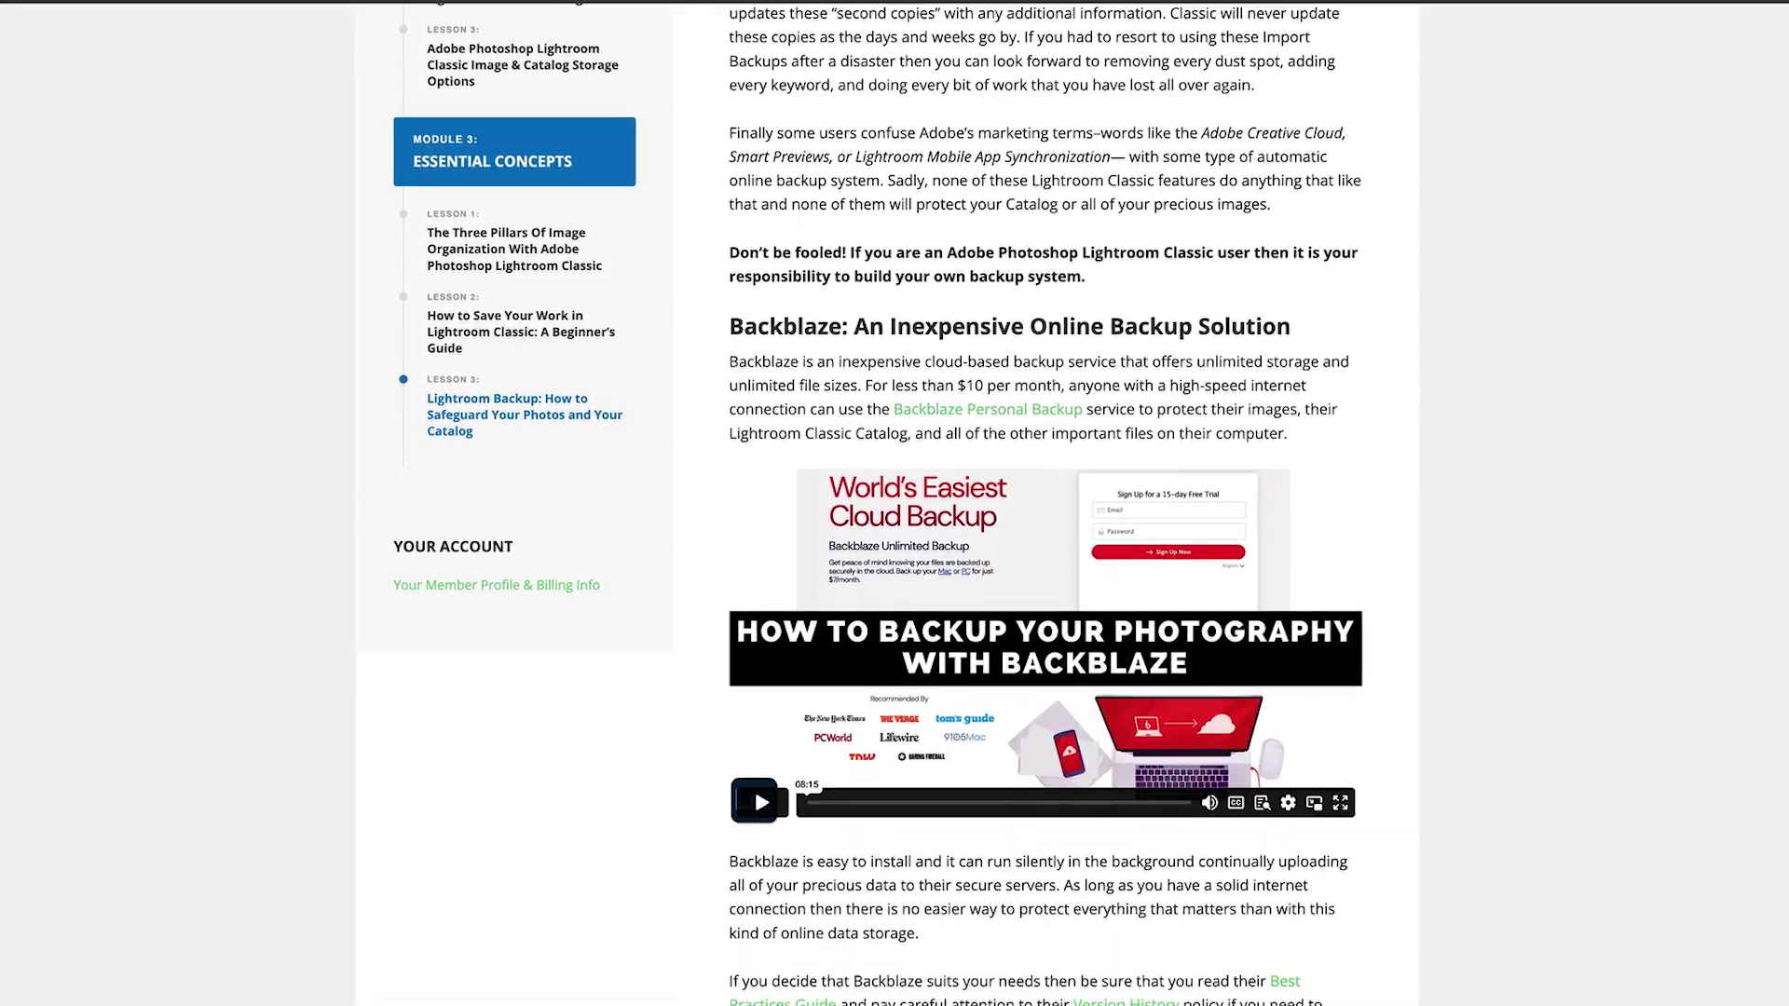
scroll(895, 503, down, 4)
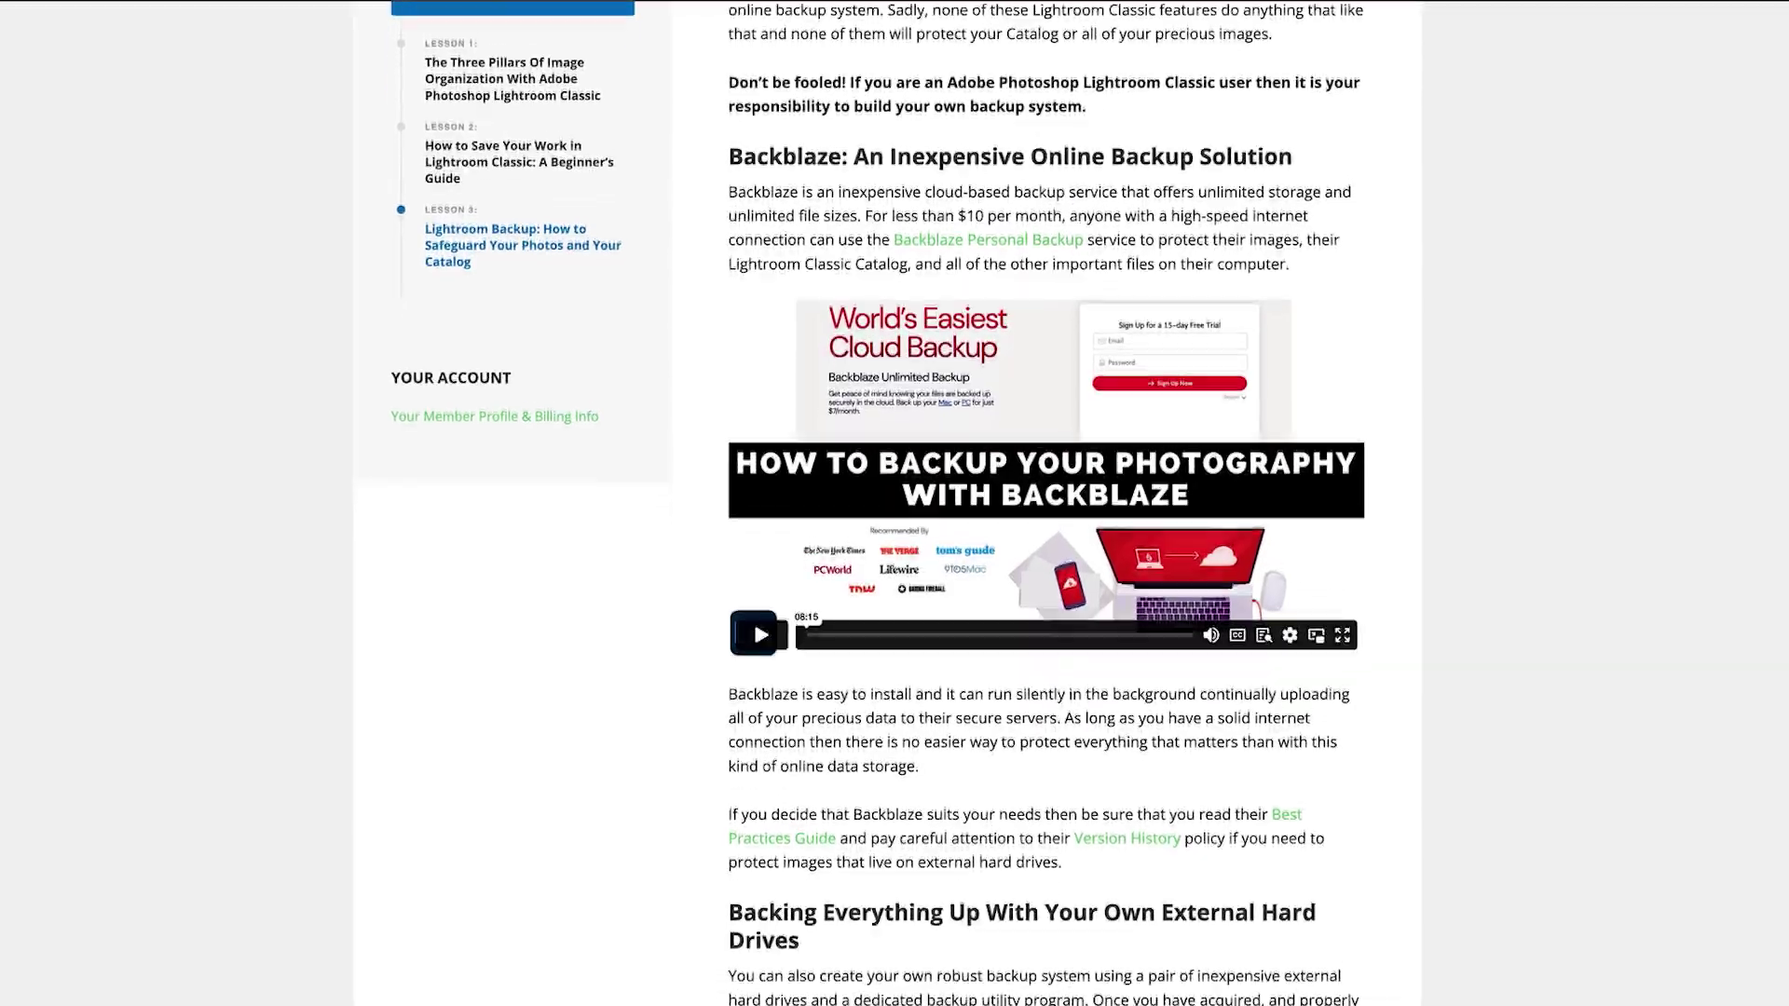
scroll(895, 503, down, 4)
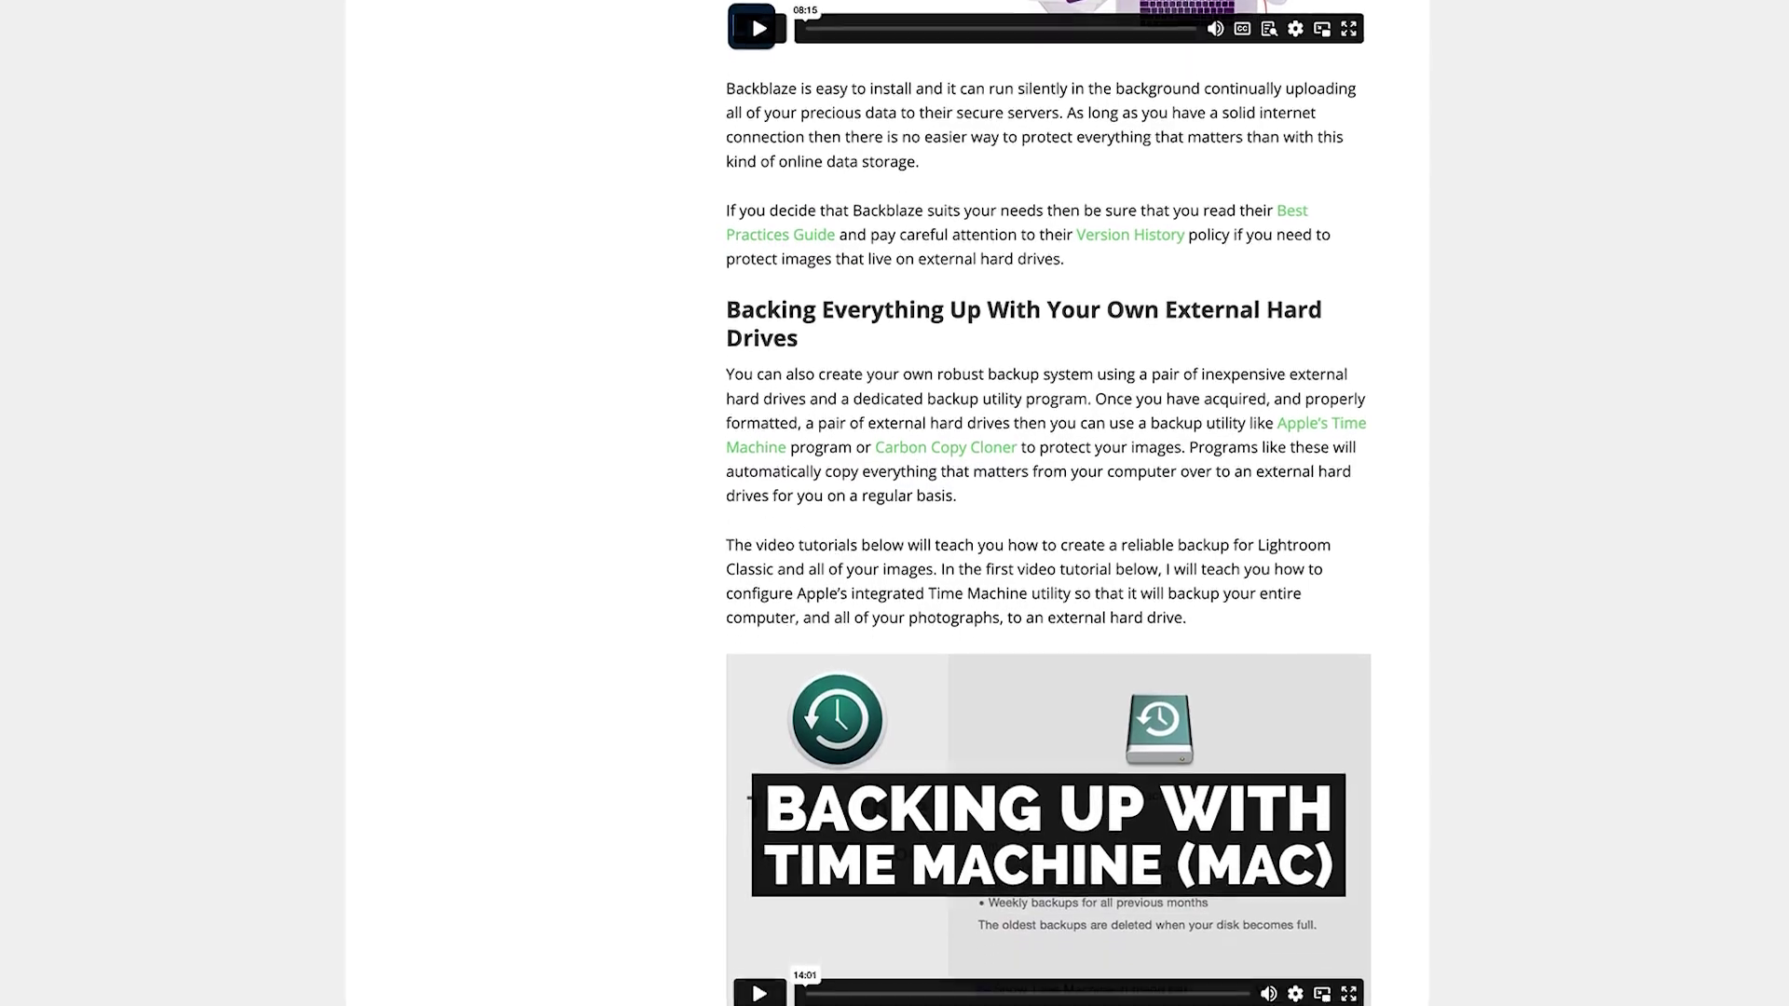
scroll(894, 503, down, 6)
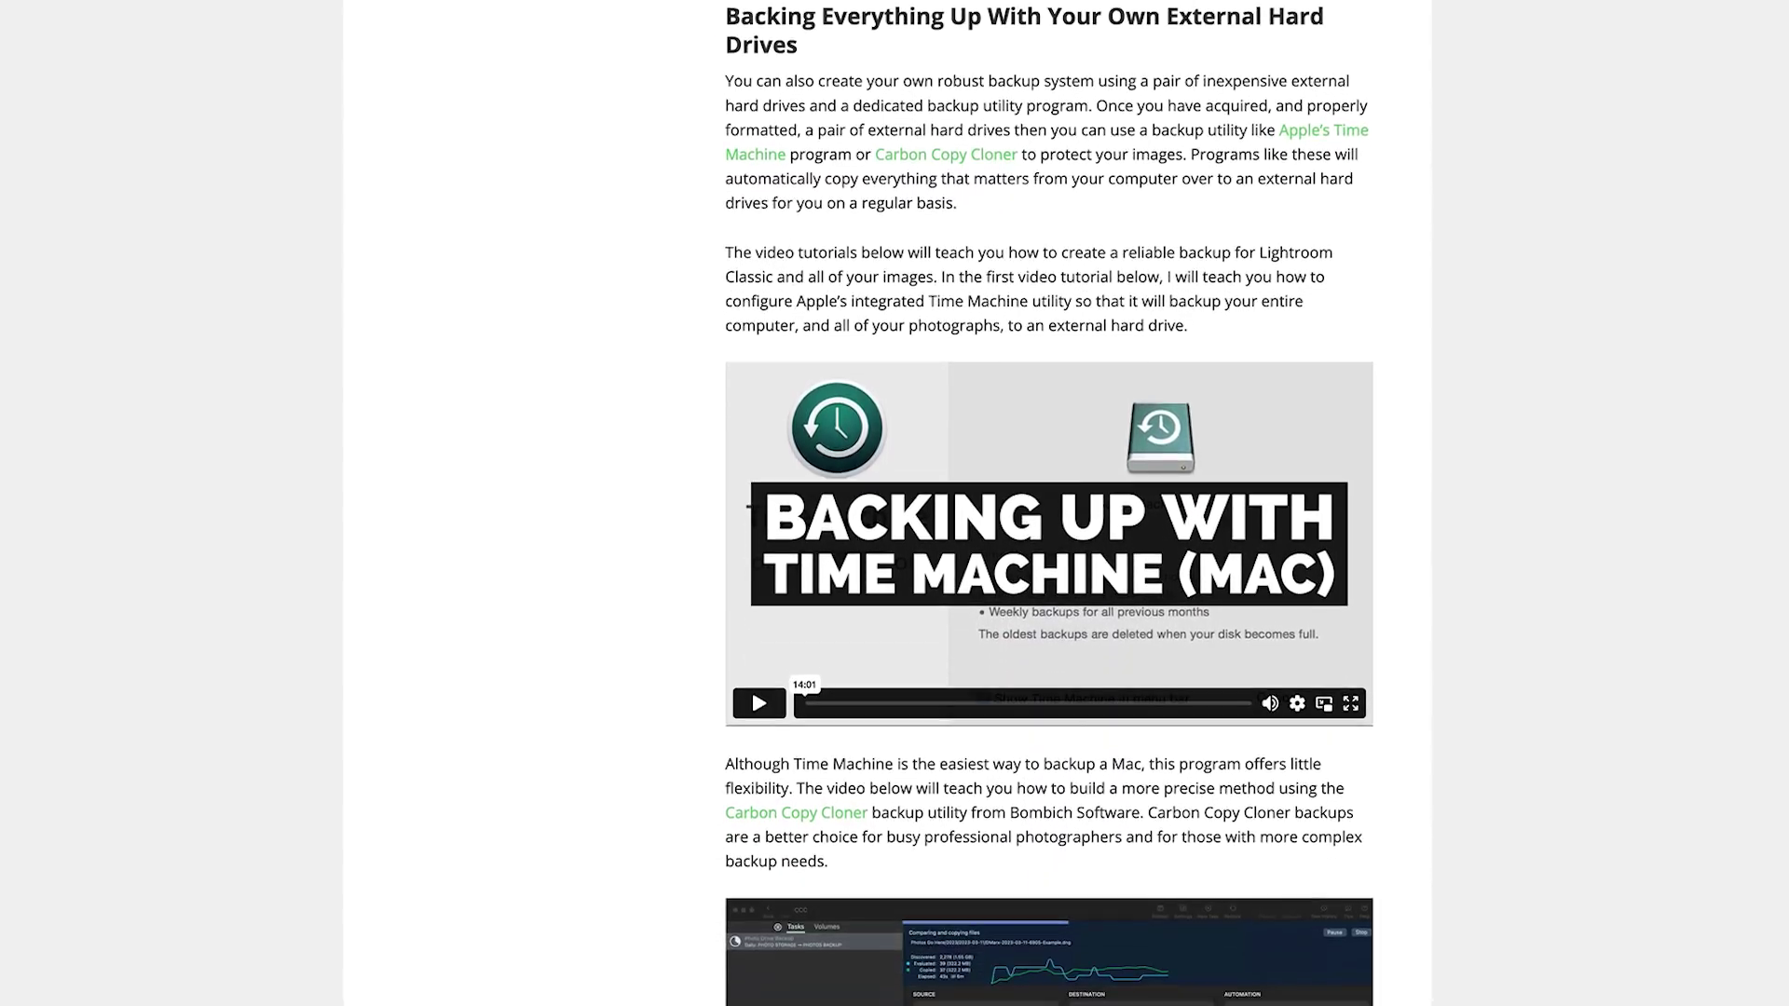
scroll(895, 503, down, 6)
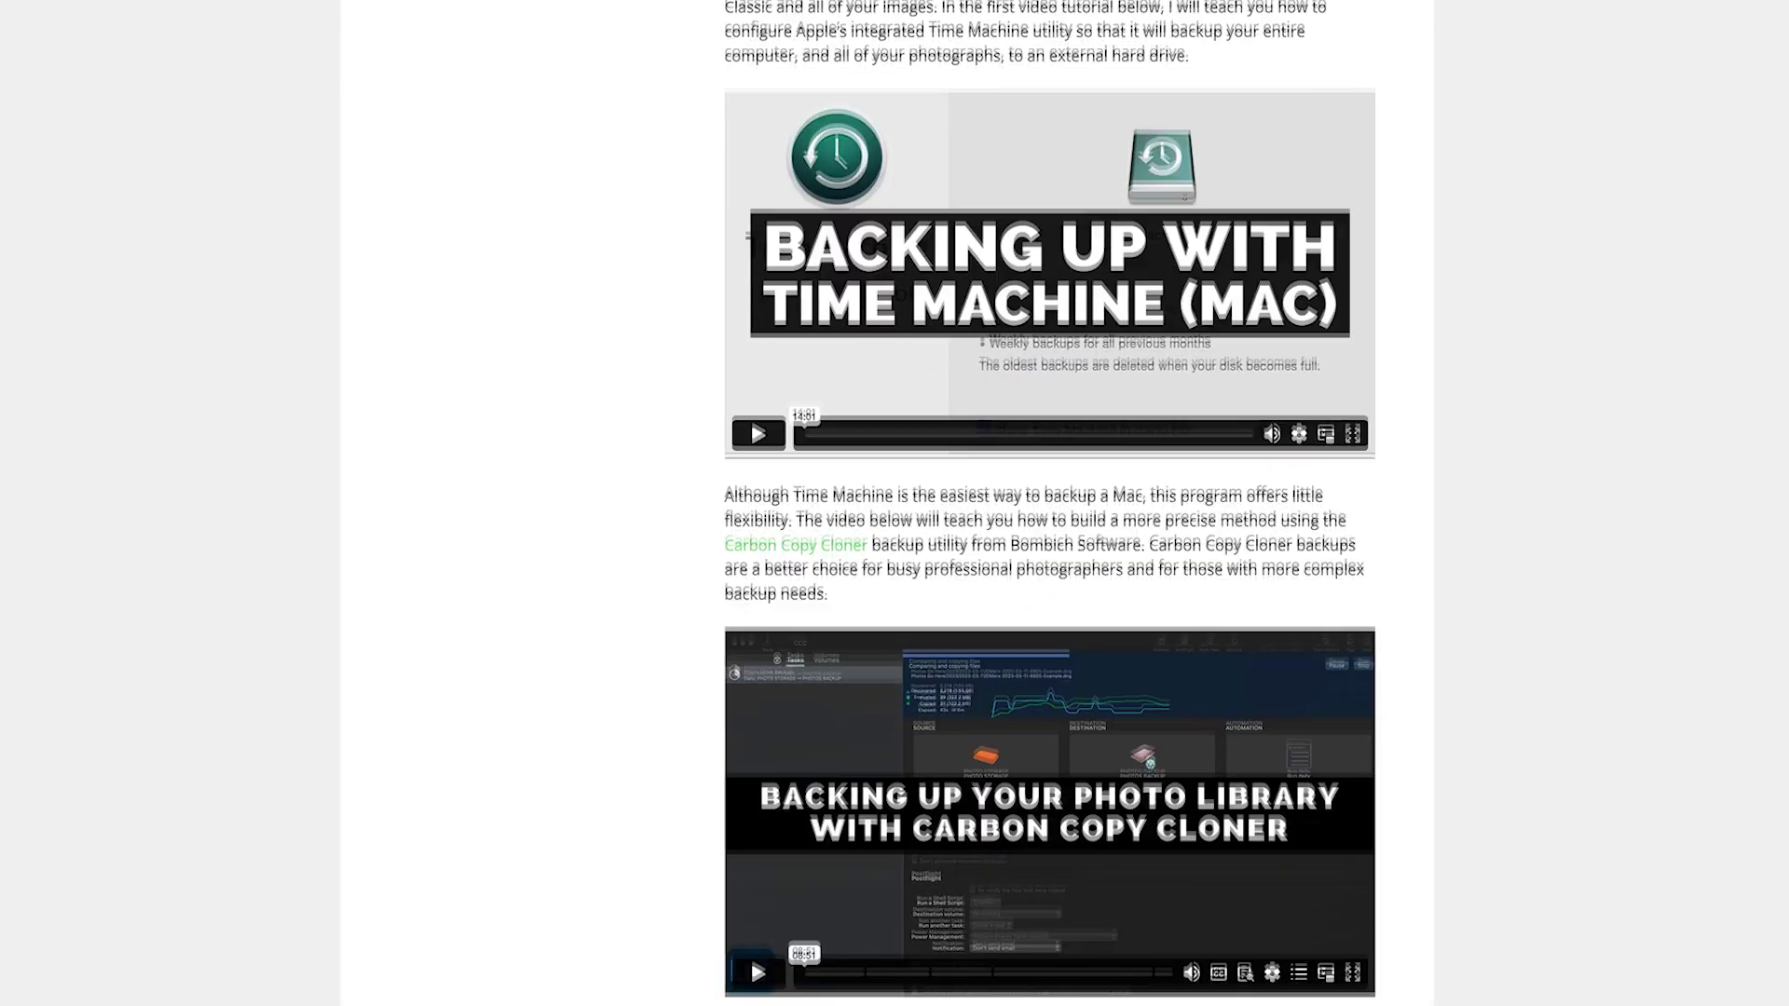
scroll(895, 503, down, 5)
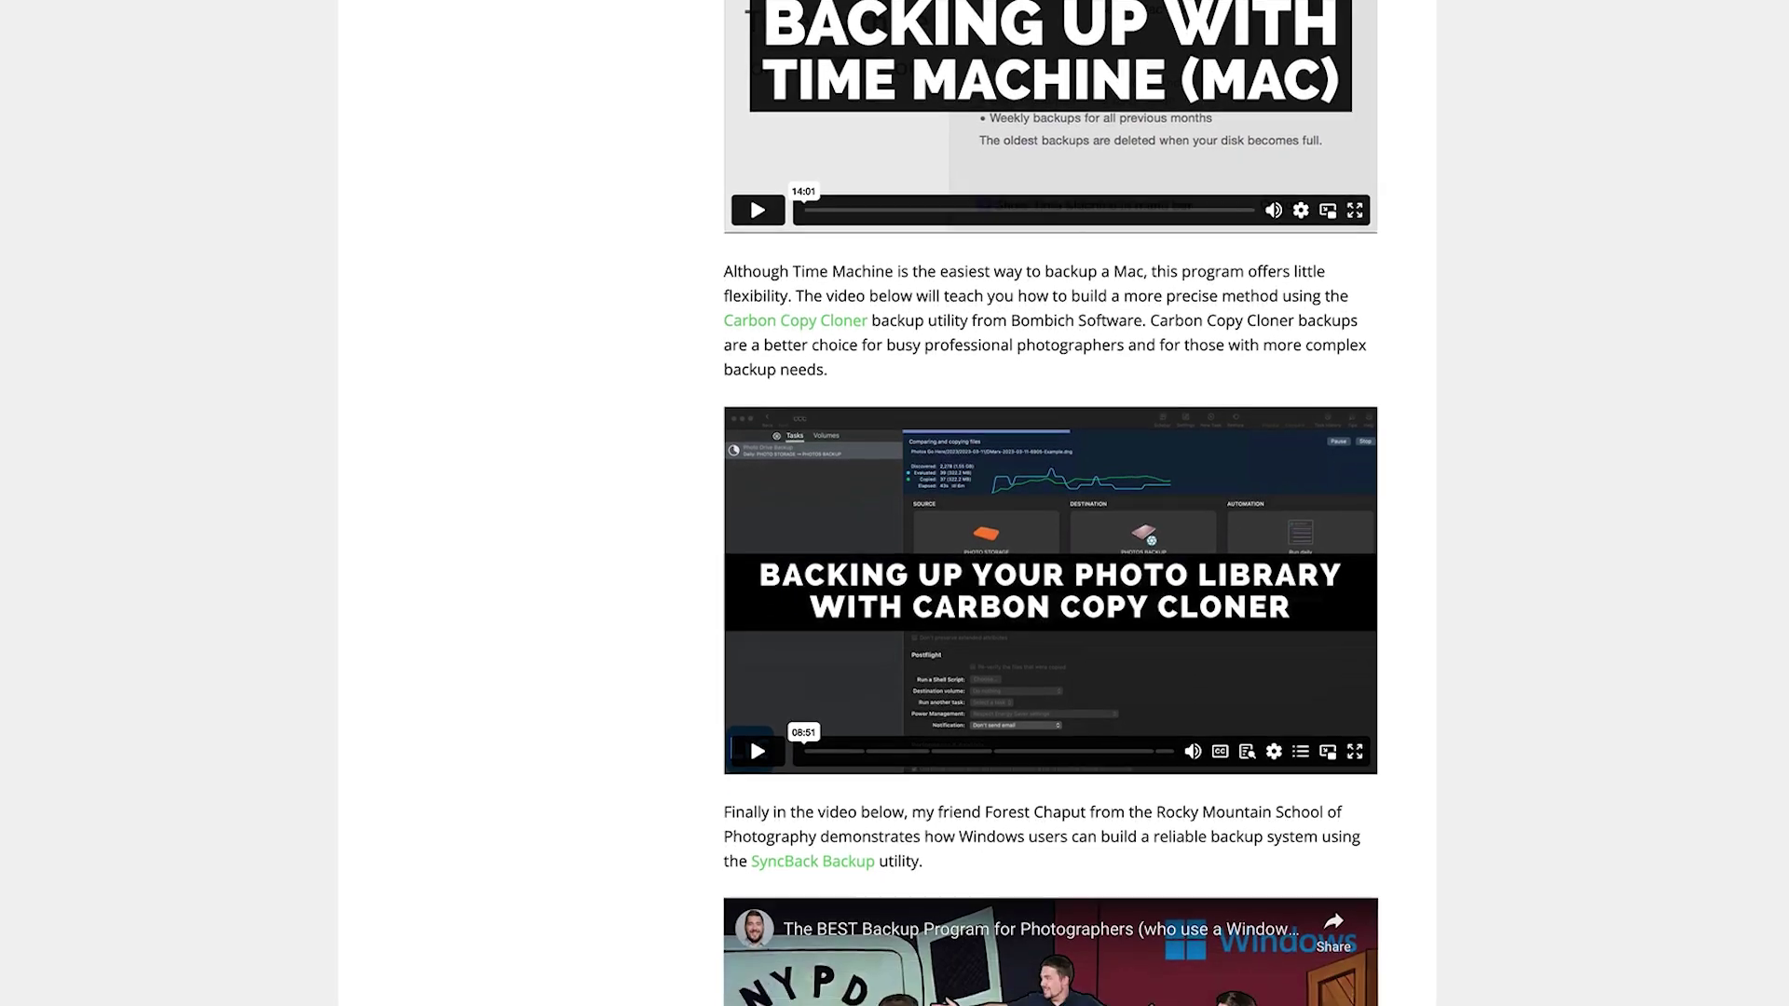
scroll(895, 503, down, 6)
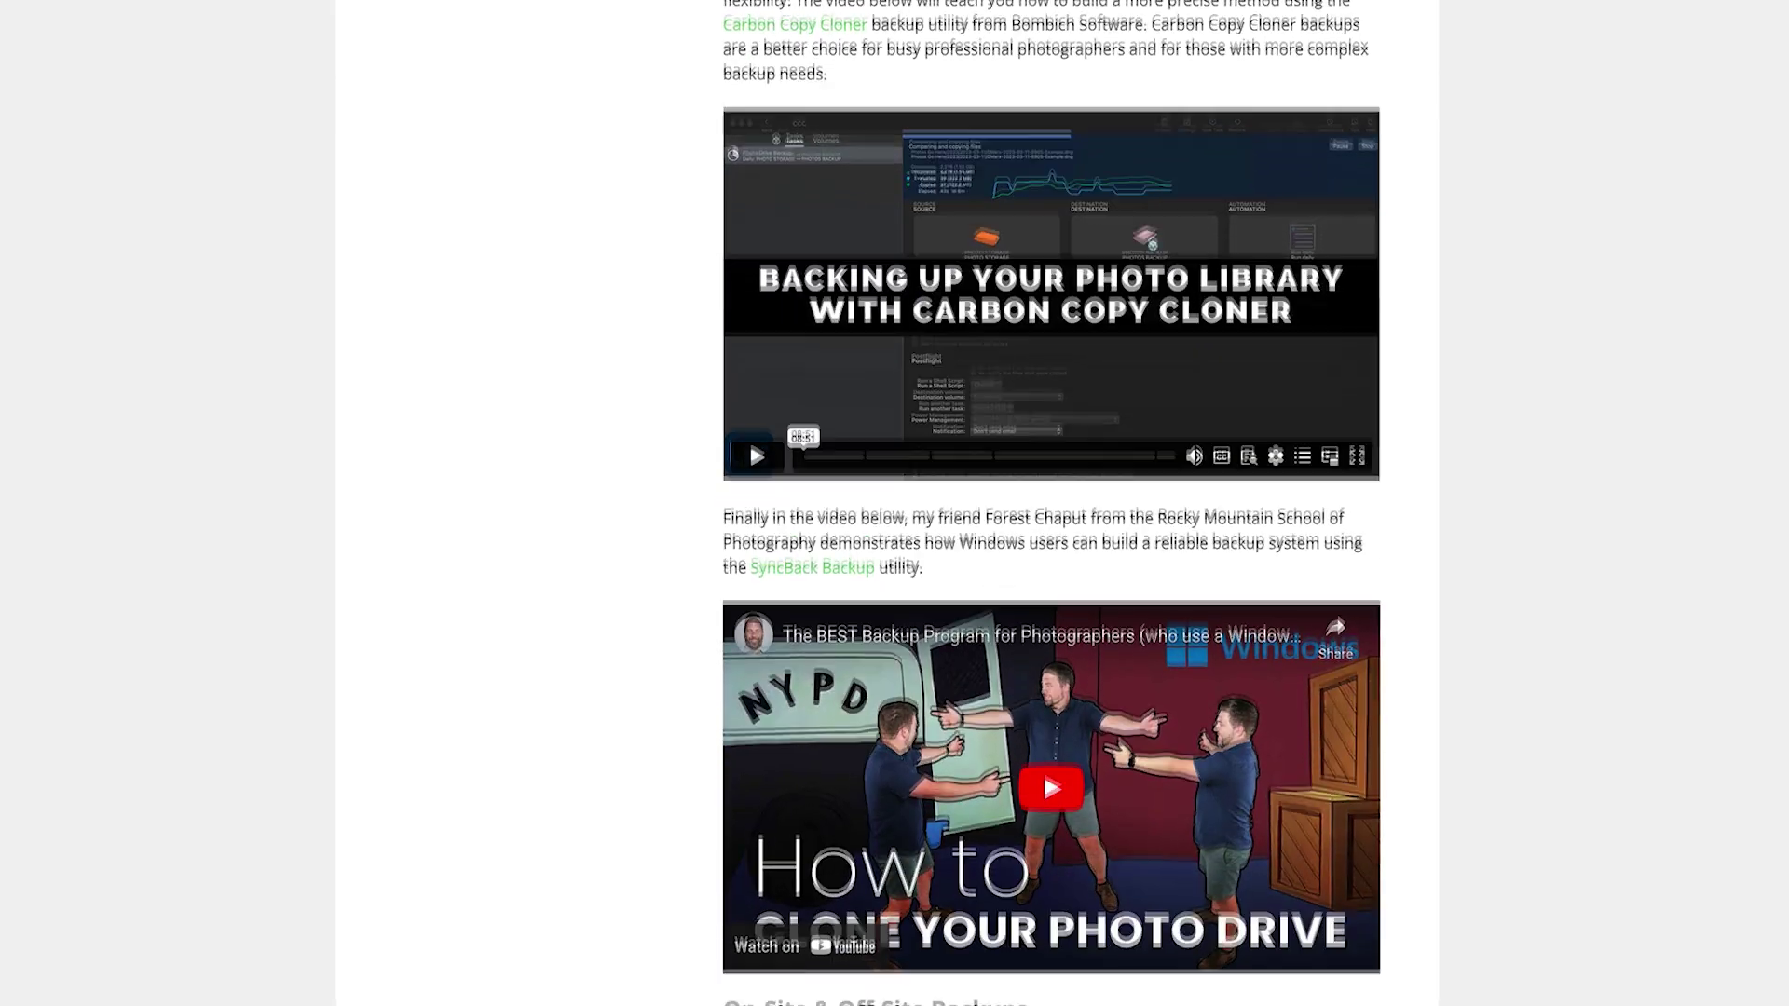
scroll(895, 503, down, 6)
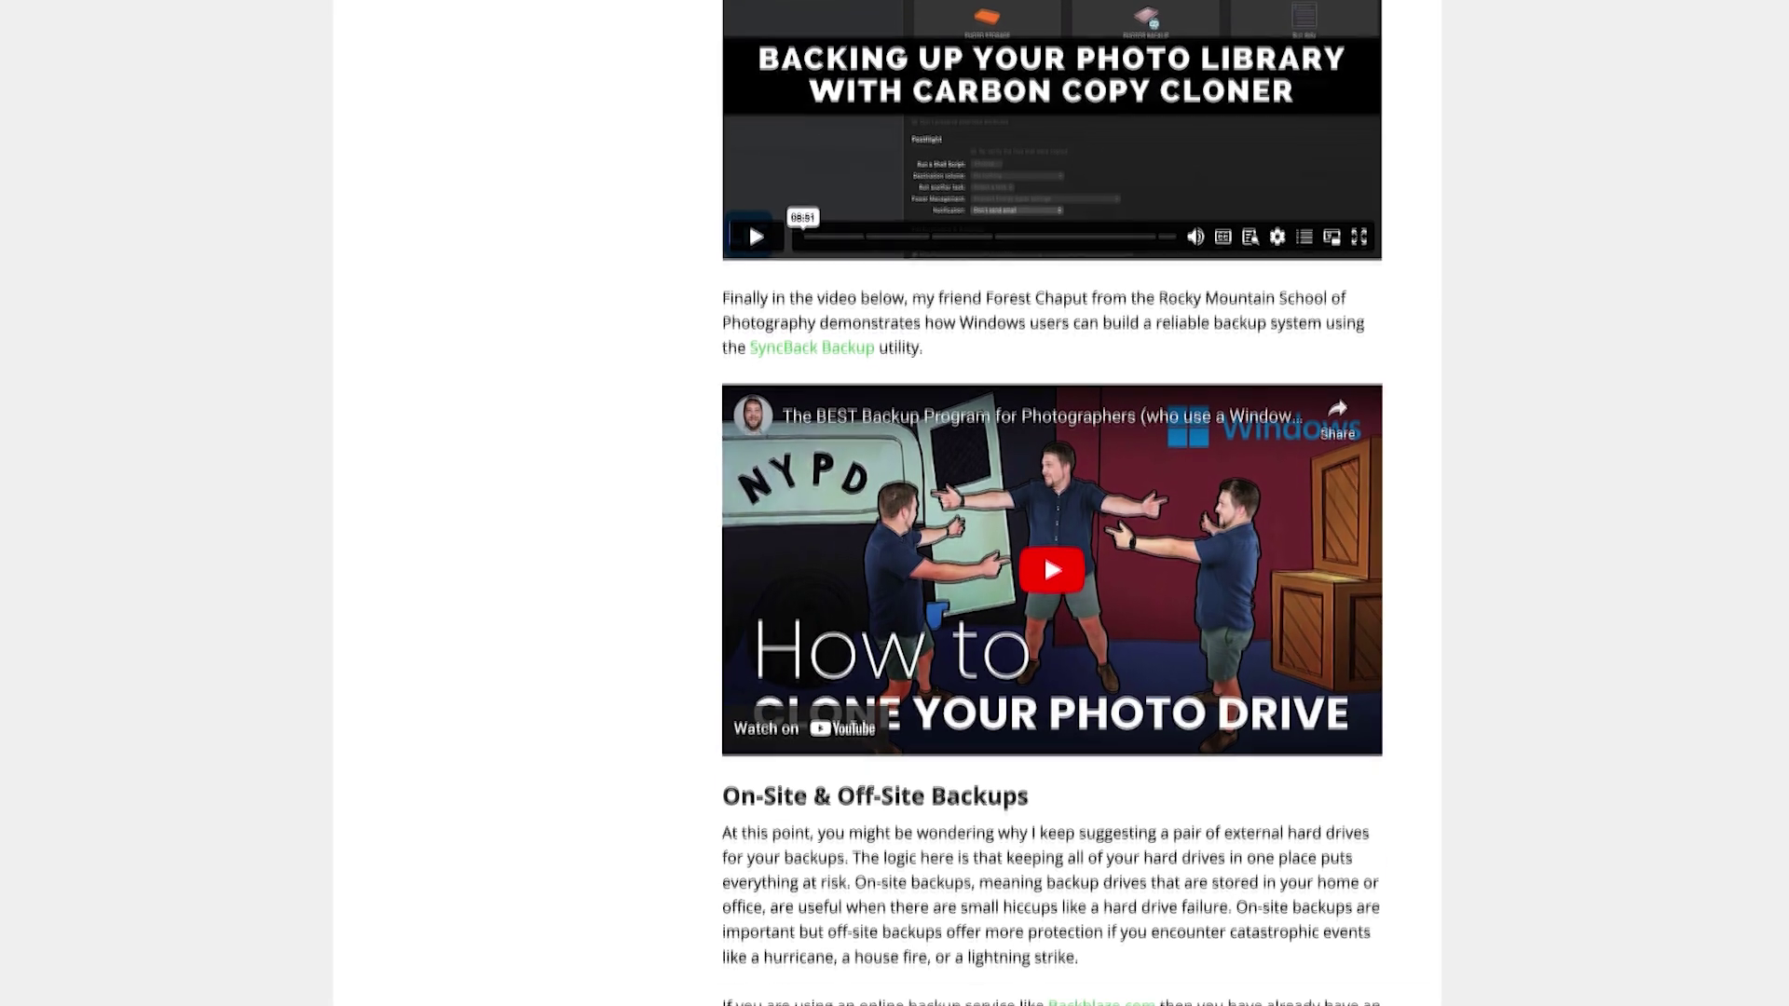
scroll(895, 503, down, 5)
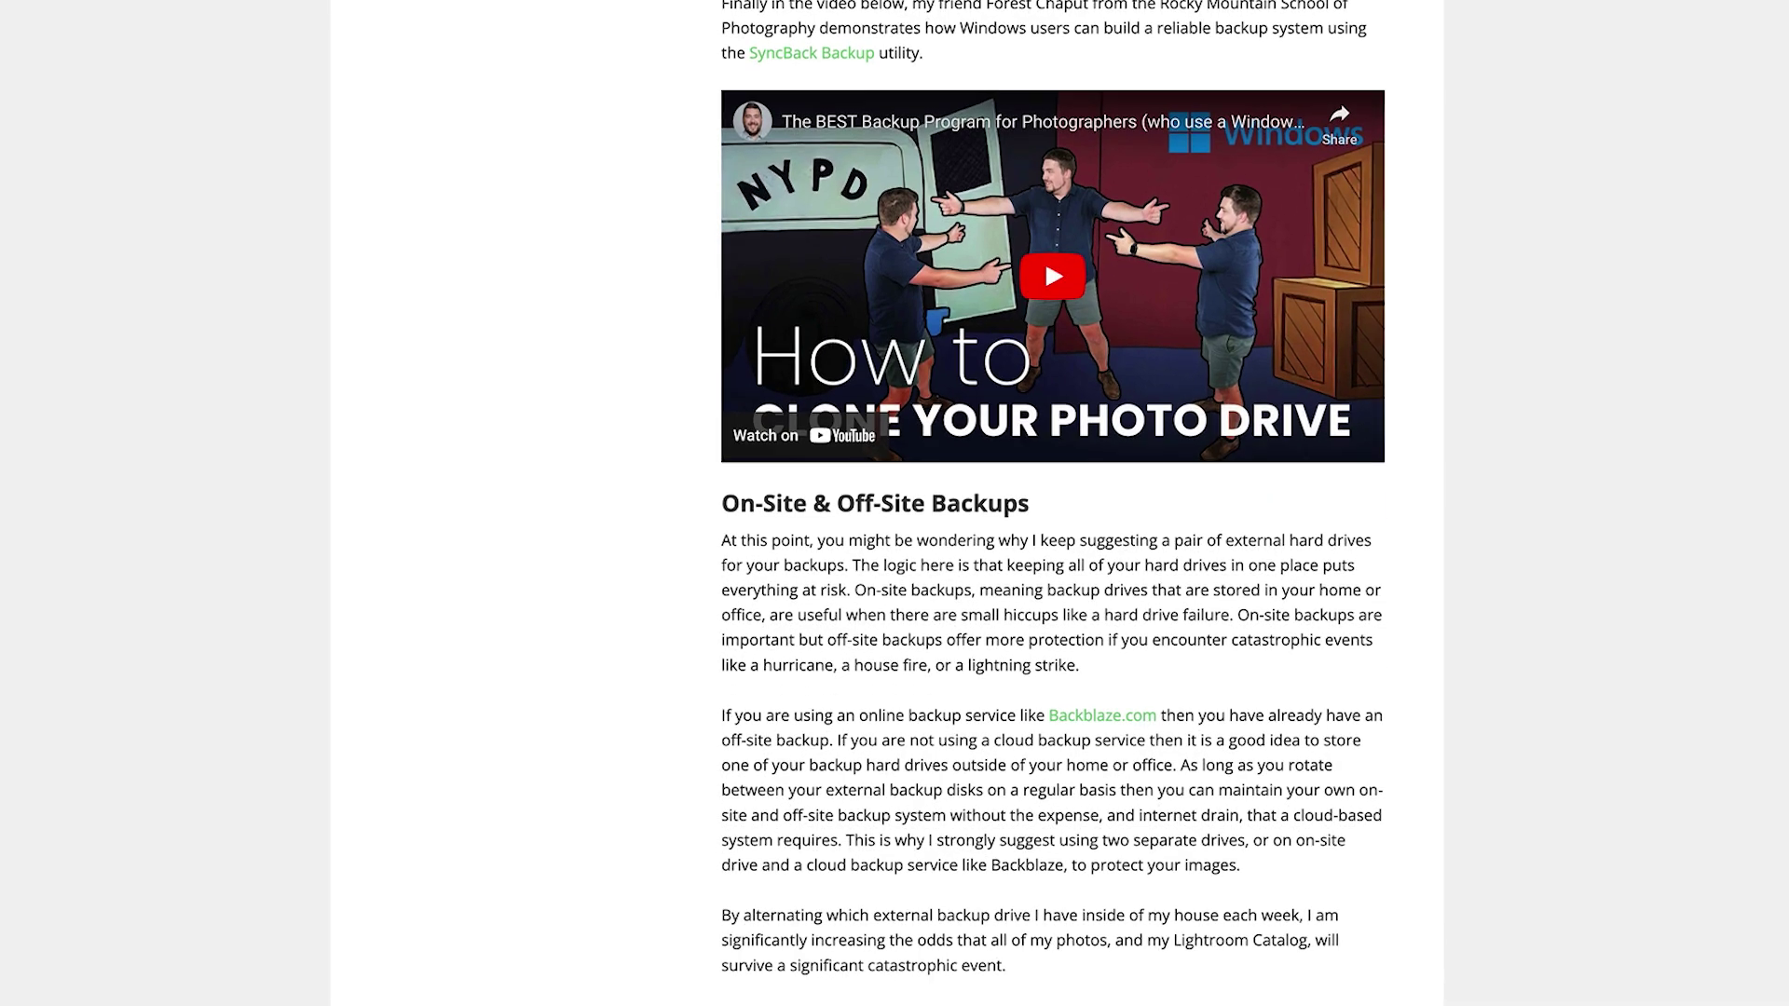